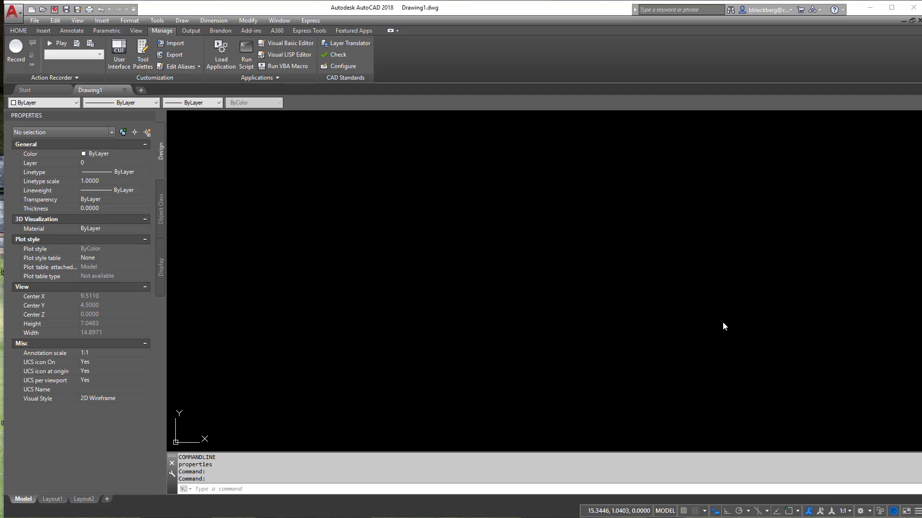
left_click(19, 31)
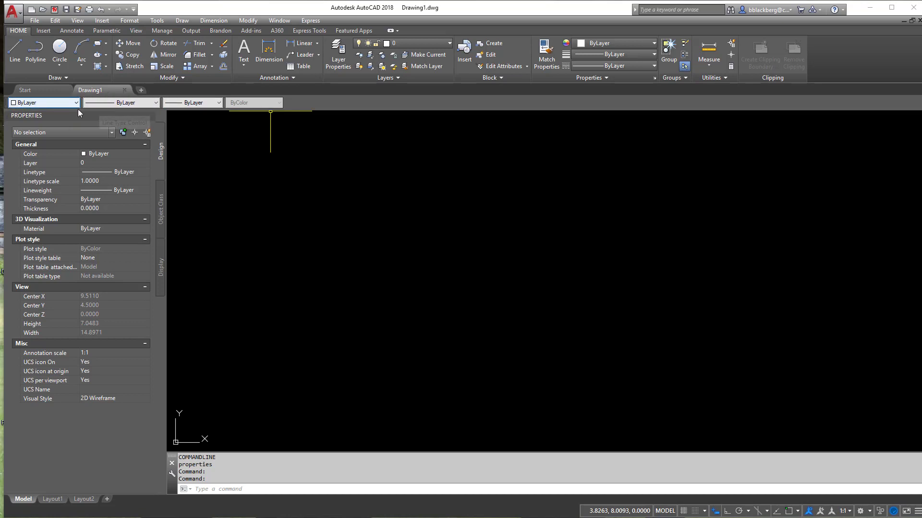
left_click(177, 23)
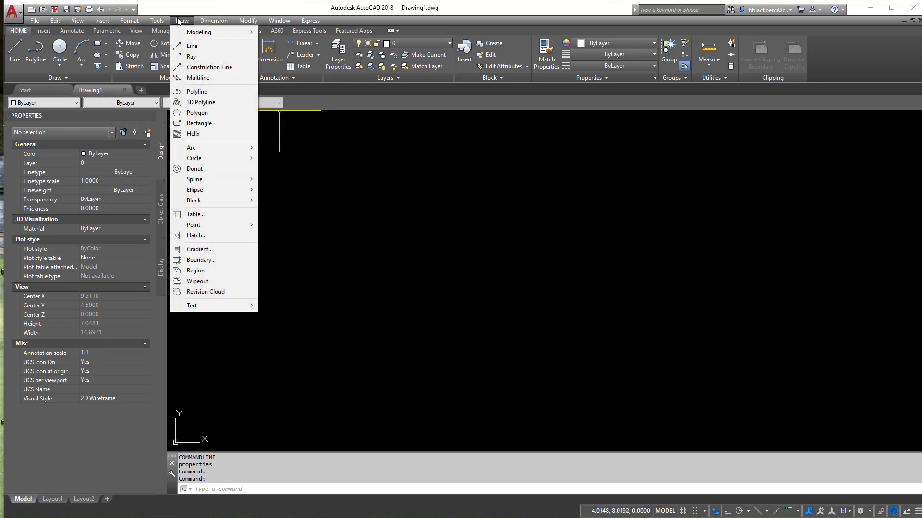
left_click(174, 21)
left_click(195, 28)
left_click(230, 30)
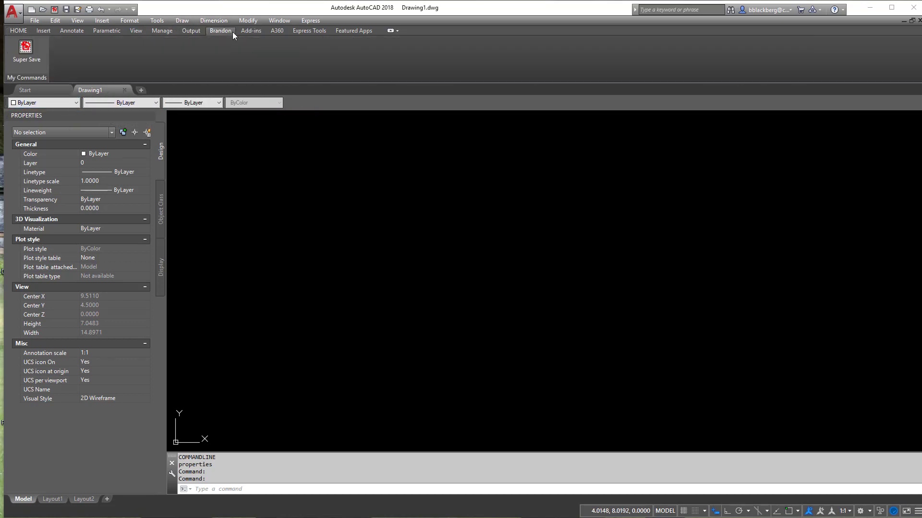
left_click(155, 32)
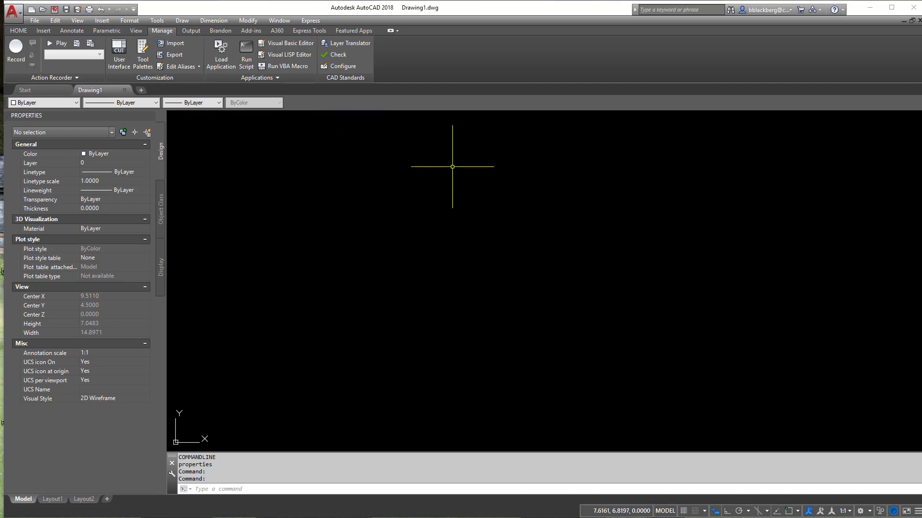
Step: Show the Layers toolbar and dock it on one row with the Properties toolbar, placing Layers first
right_click(333, 101)
mouse_move(365, 108)
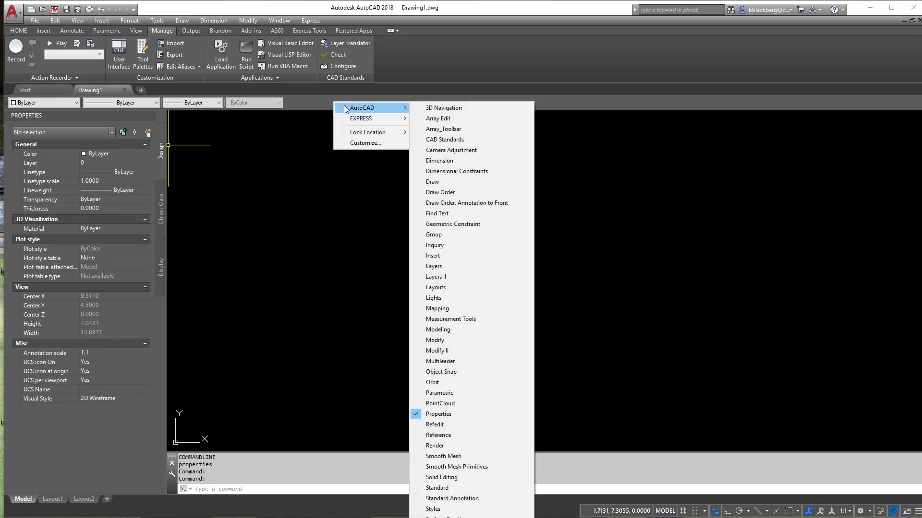
left_click(446, 265)
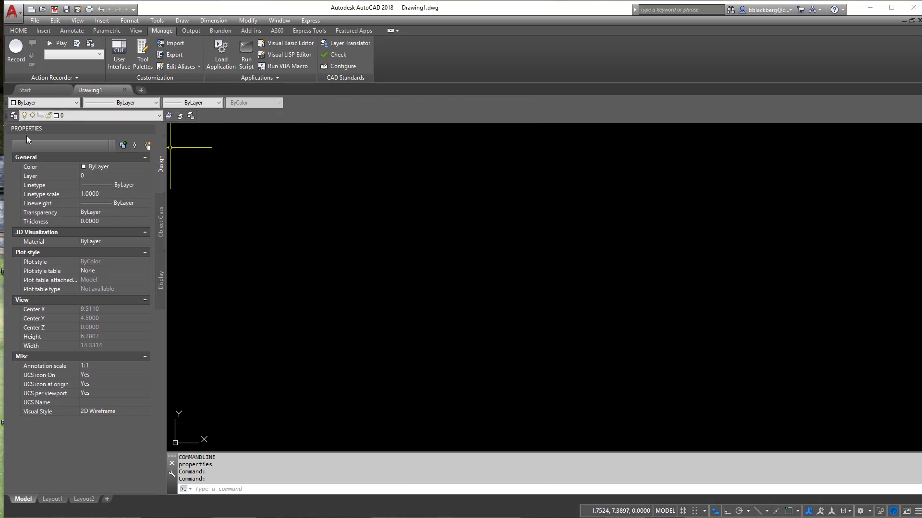
left_click_drag(7, 106, 235, 106)
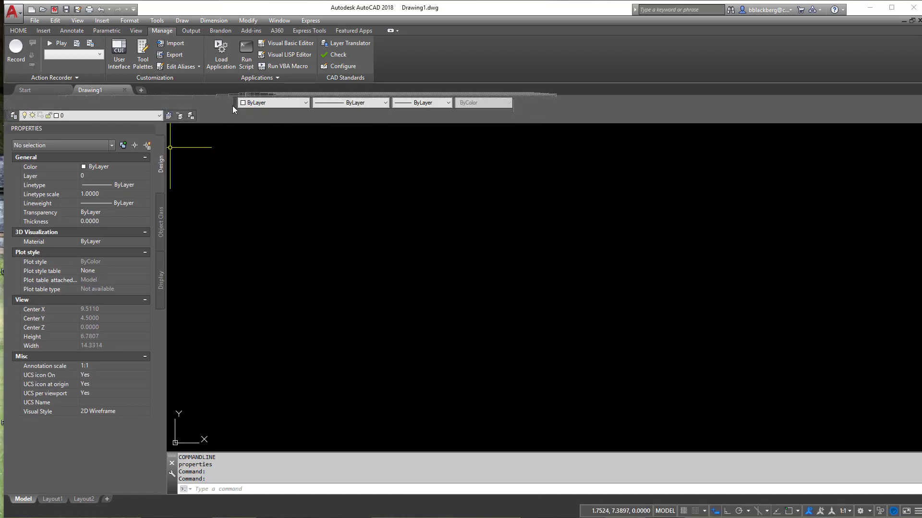
left_click_drag(6, 116, 7, 102)
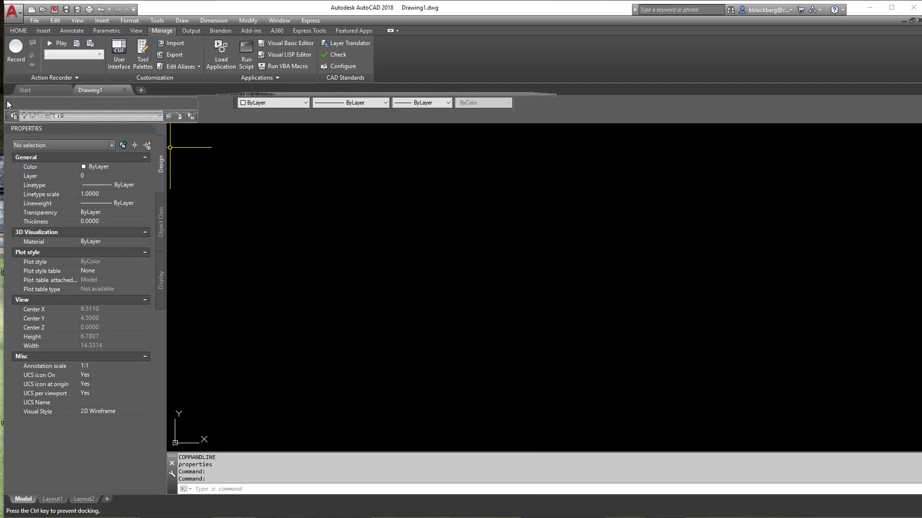
left_click_drag(233, 100, 199, 102)
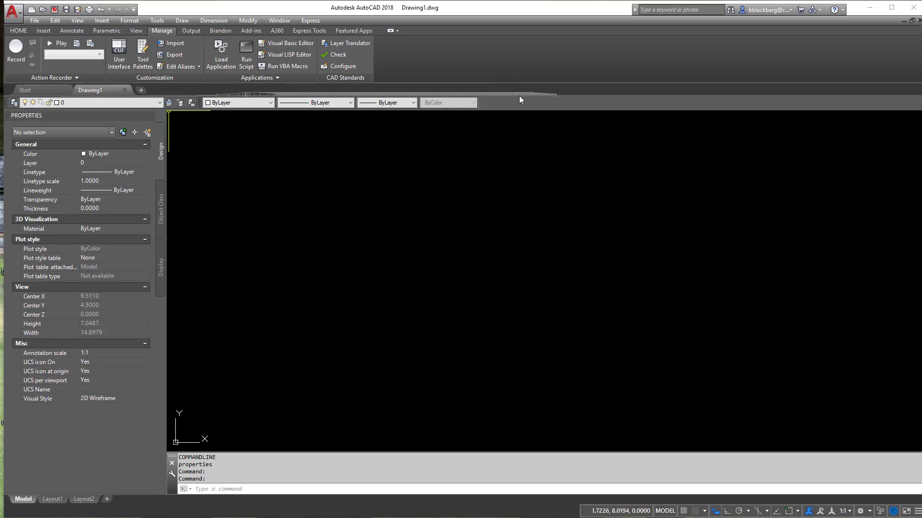
right_click(769, 101)
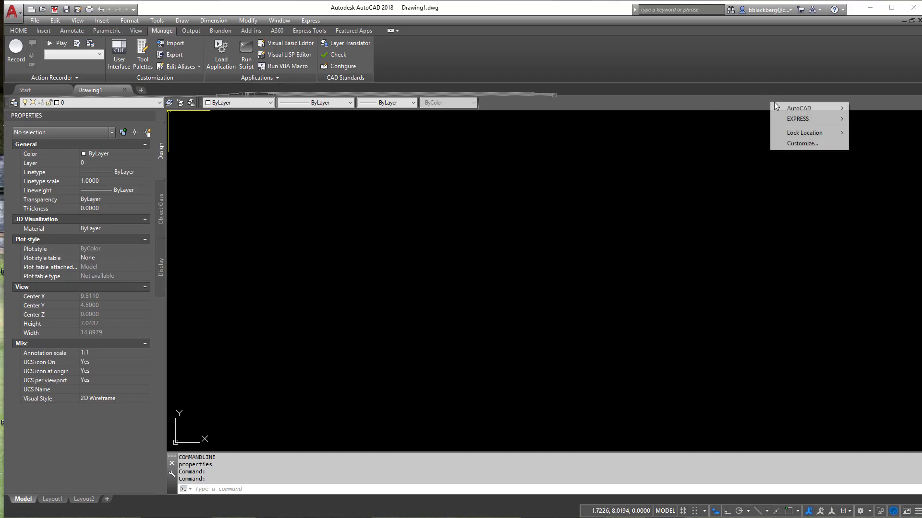
key("Escape")
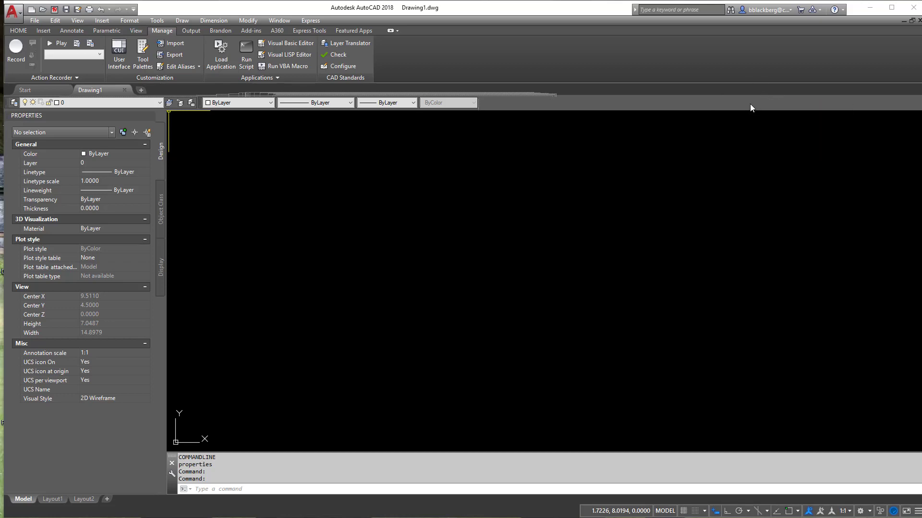
Step: Examine which toolbars are included in the Drafting & Annotation workspace using the Customize User Interface editor (CUI)
type("c")
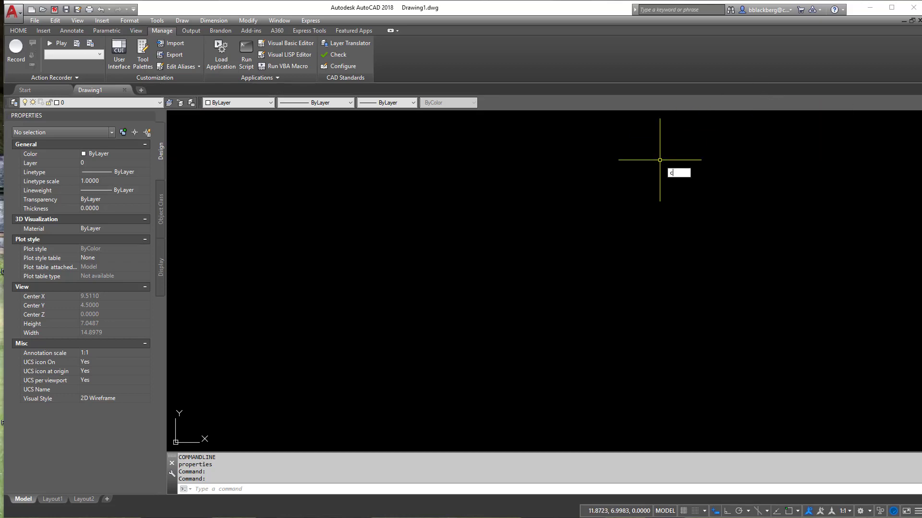
type("ui")
key("Return")
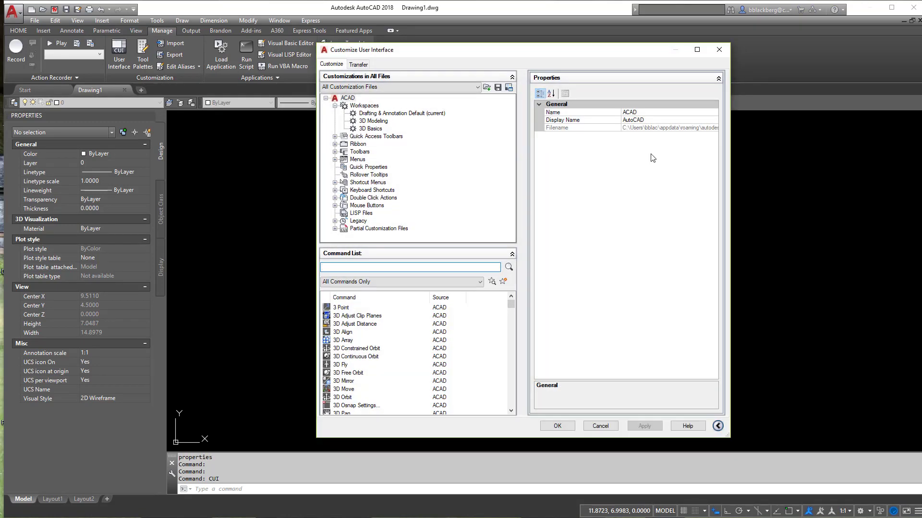
left_click(412, 116)
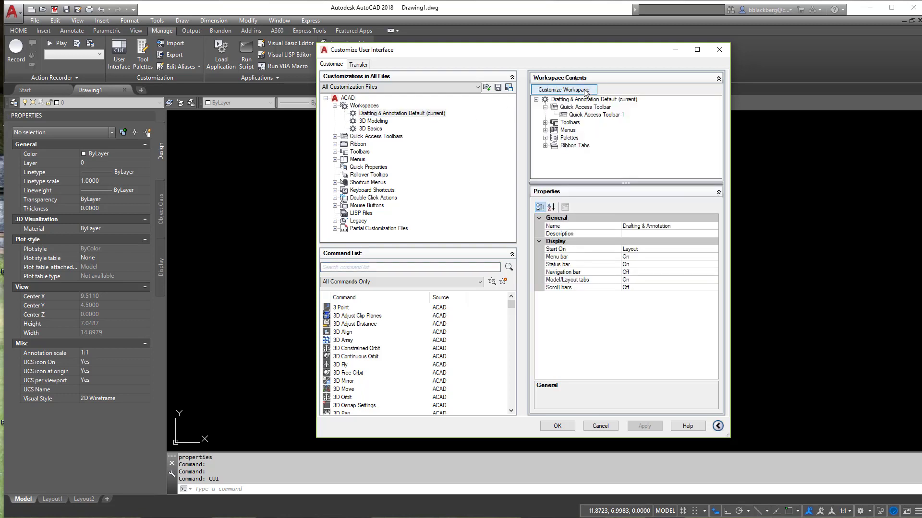
left_click(563, 89)
left_click(334, 152)
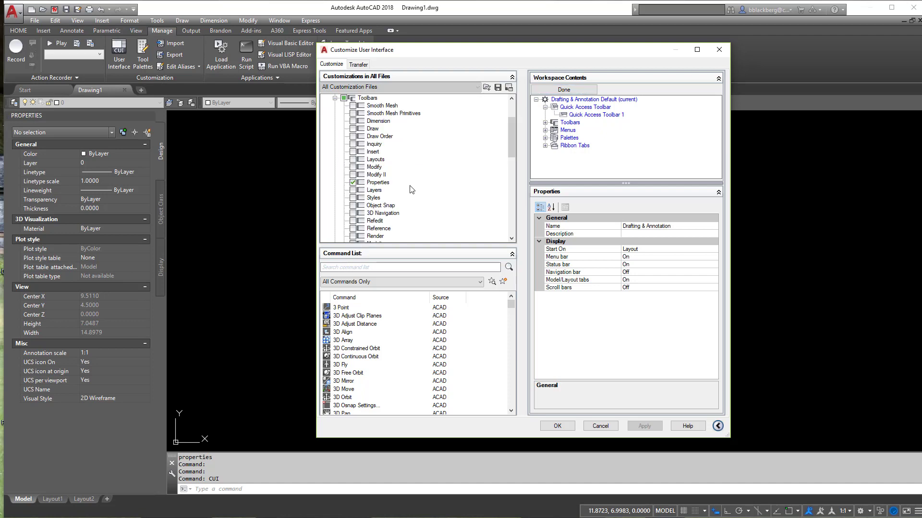
scroll(405, 176, "down", 3)
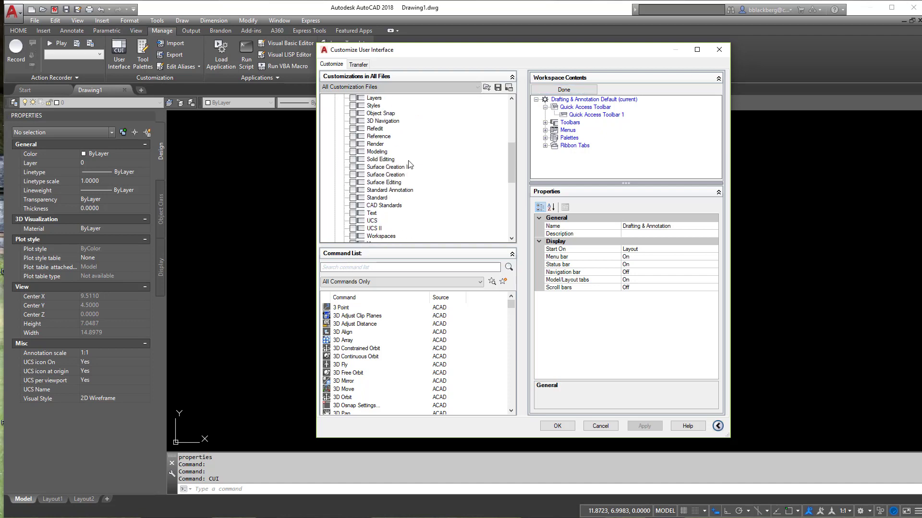
scroll(408, 163, "up", 4)
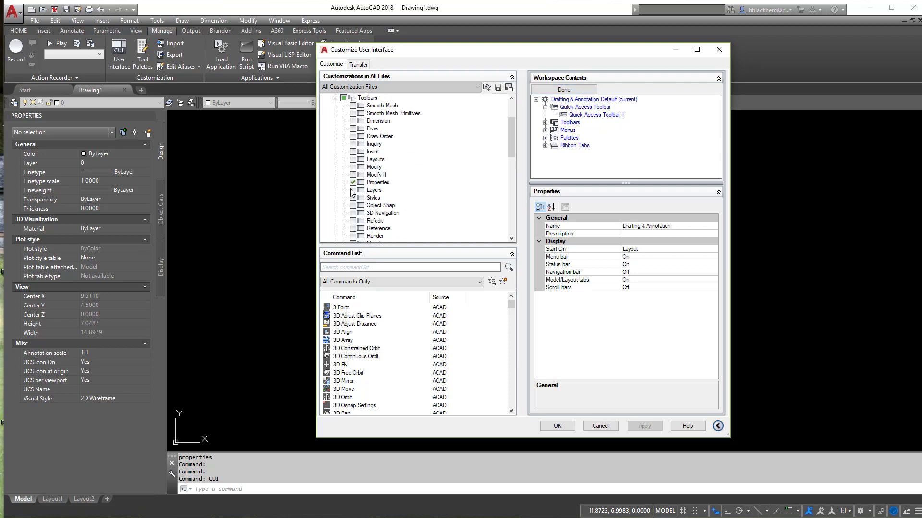
left_click(563, 90)
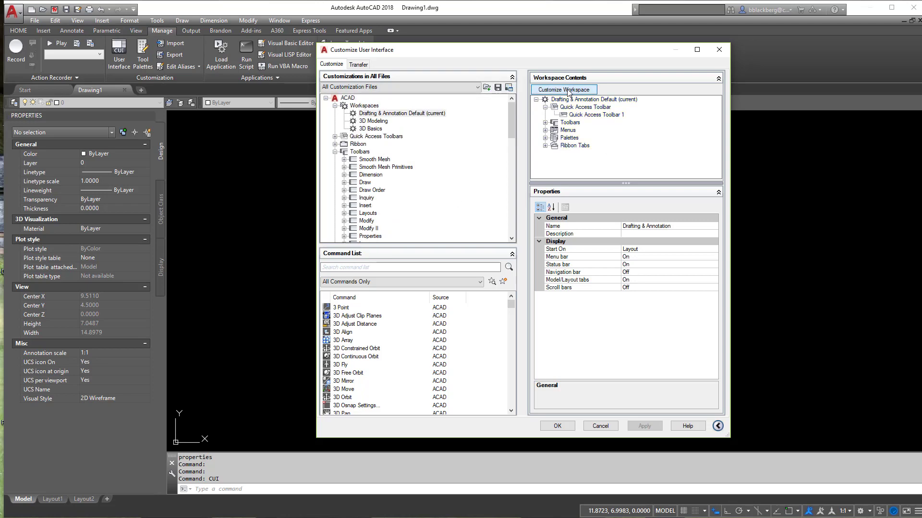
left_click(557, 427)
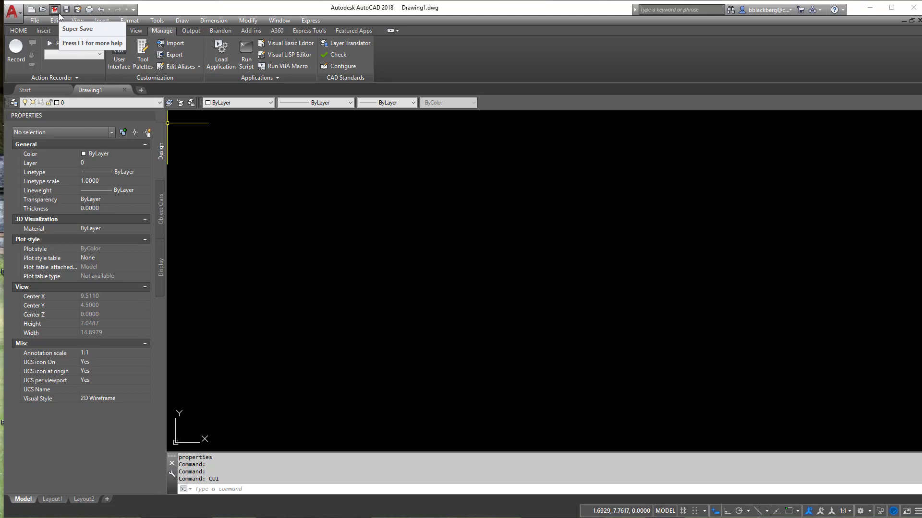
left_click(18, 30)
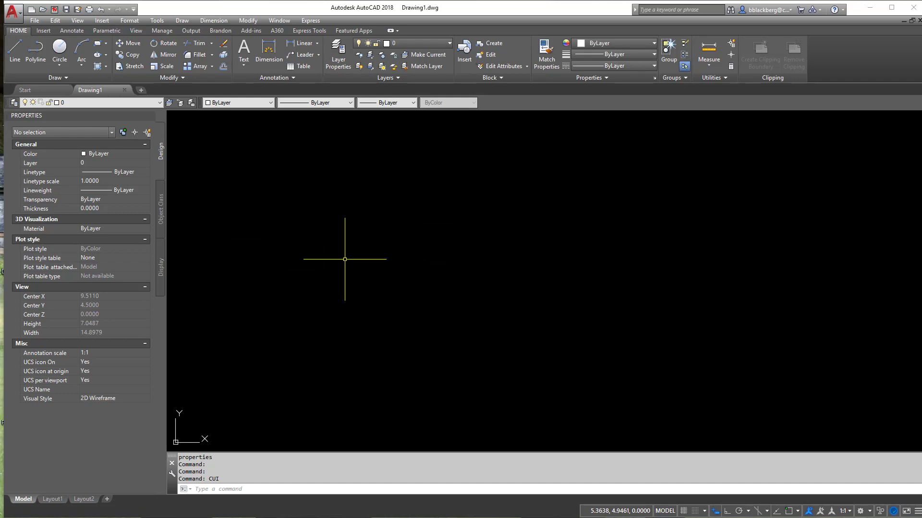
key("Return")
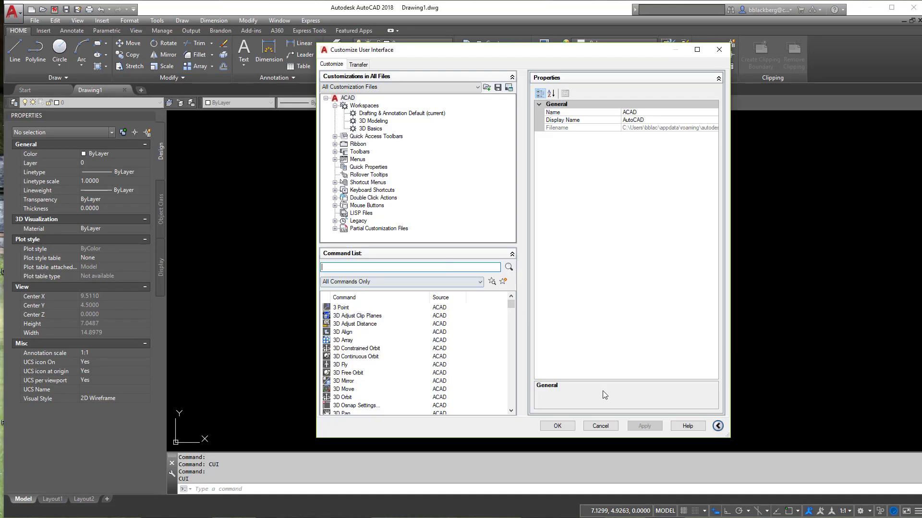
left_click(600, 426)
right_click(532, 358)
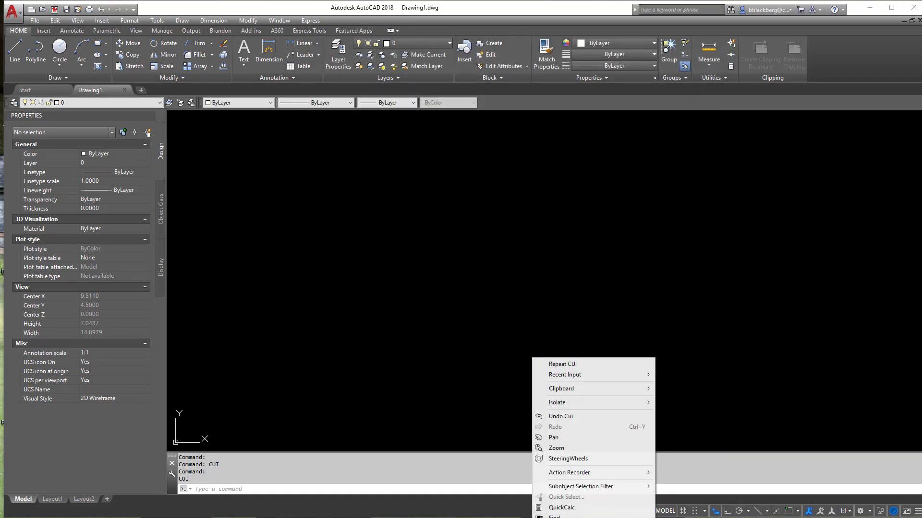
left_click(567, 517)
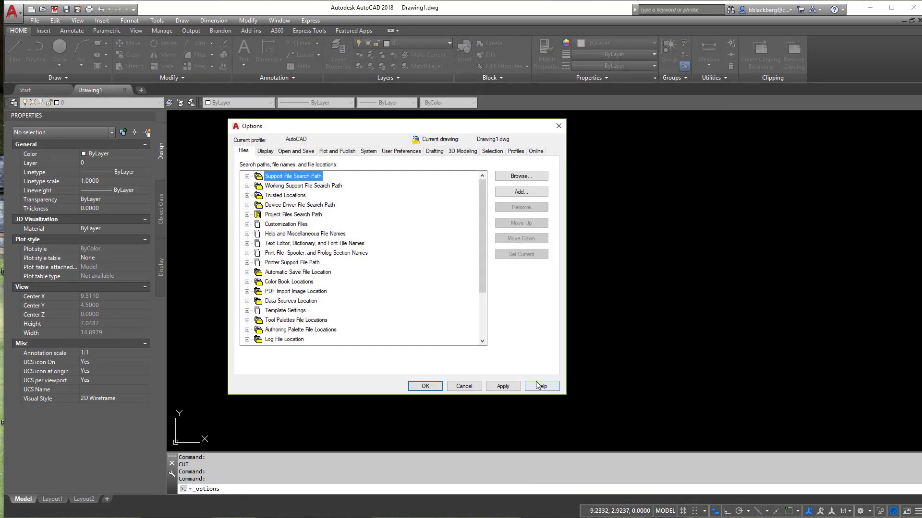
left_click_drag(381, 127, 443, 119)
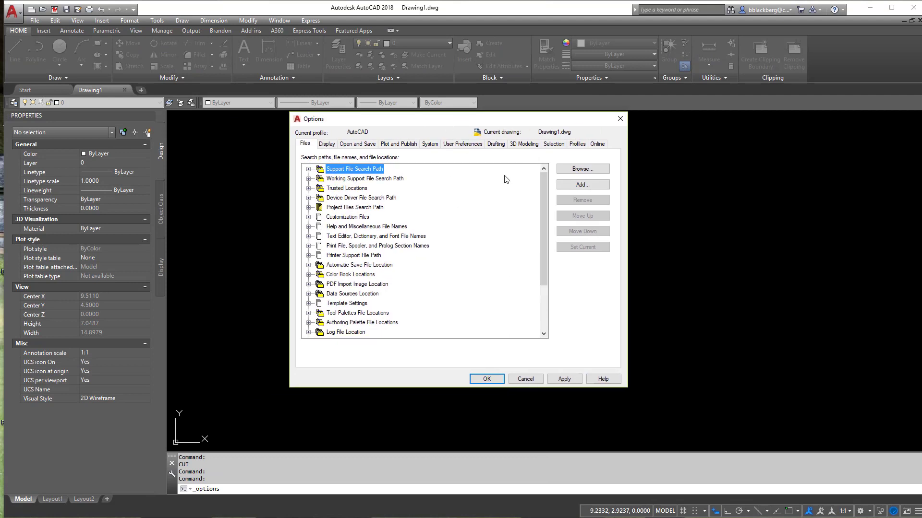
left_click(524, 379)
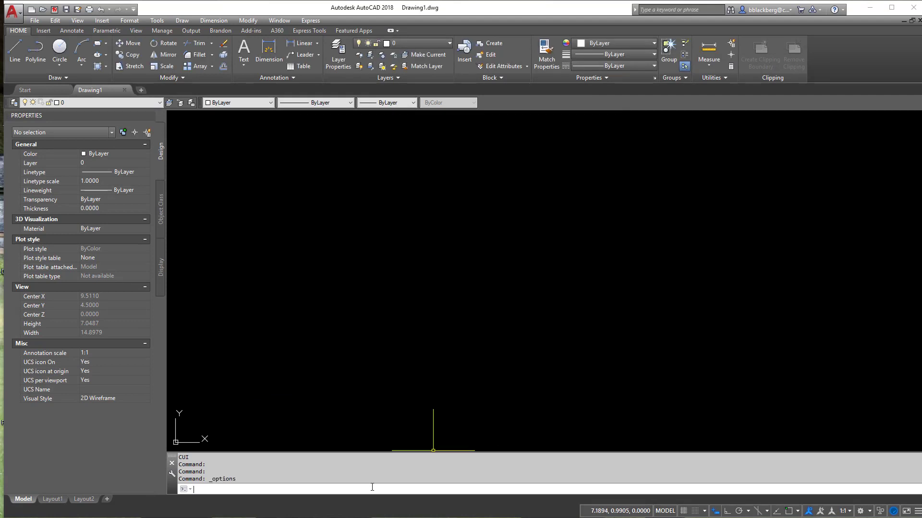
Step: Open the Options dialog with the OP command and examine the folders under Support File Search Path
type("OP")
key("Return")
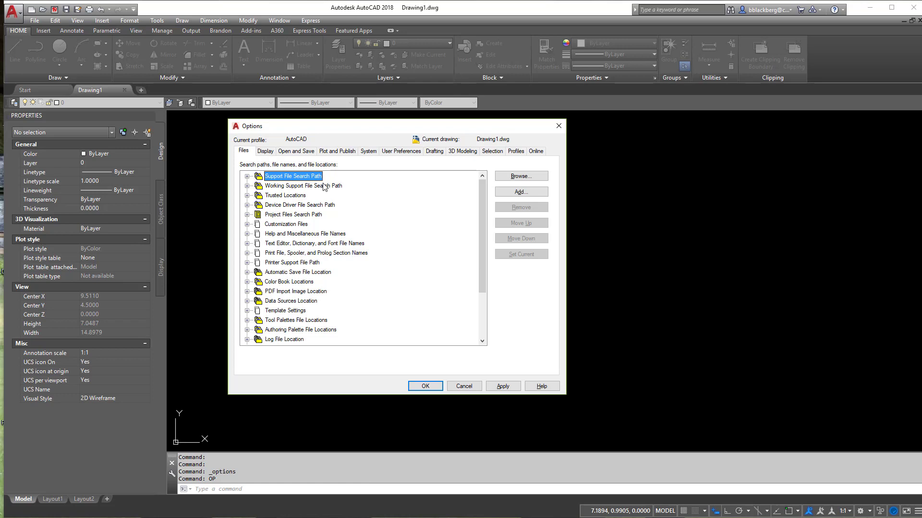
left_click(248, 177)
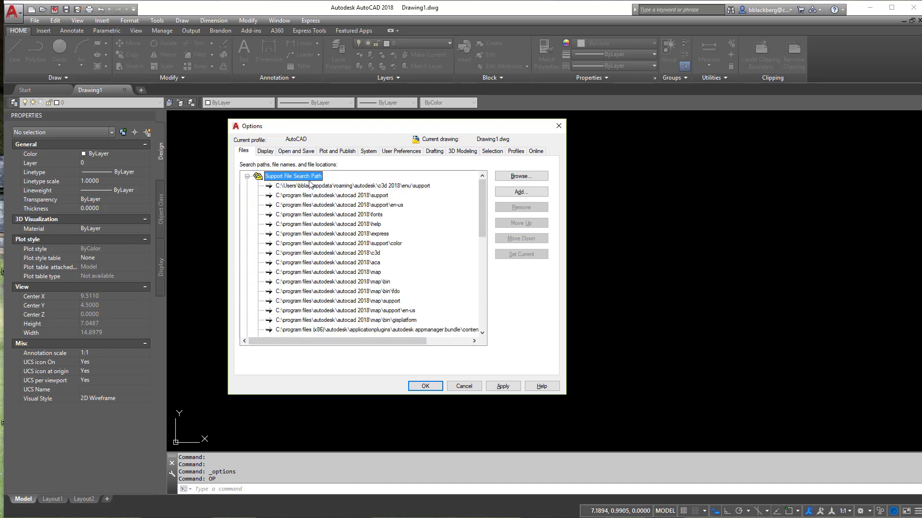
scroll(317, 196, "down", 2)
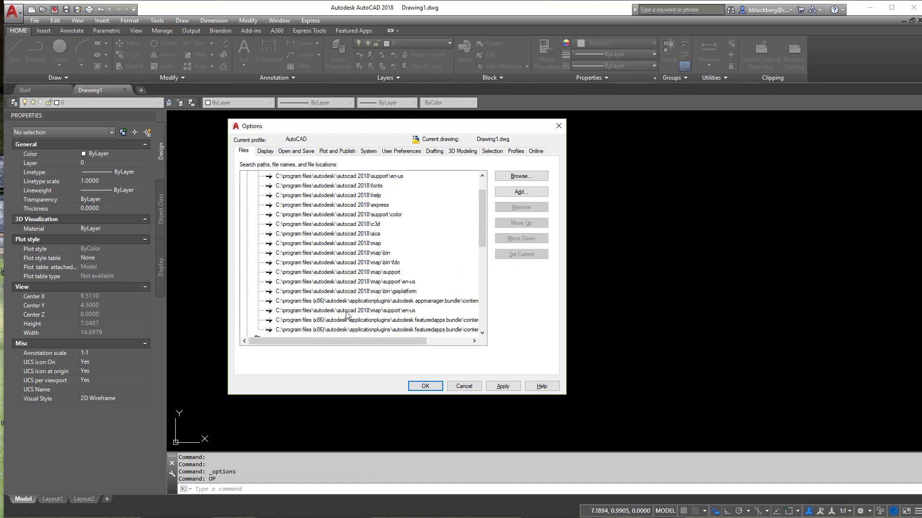
scroll(307, 267, "up", 2)
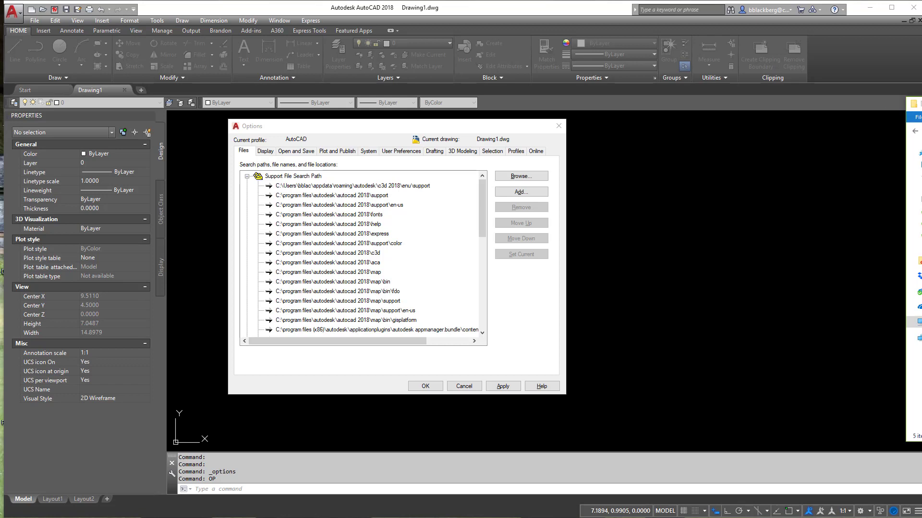
Step: Switch to File Explorer and look over the Blocks, Details, Plot Styles, TEMPLATES and tools folders in the AIMCAD standards folder
left_click_drag(918, 107, 453, 113)
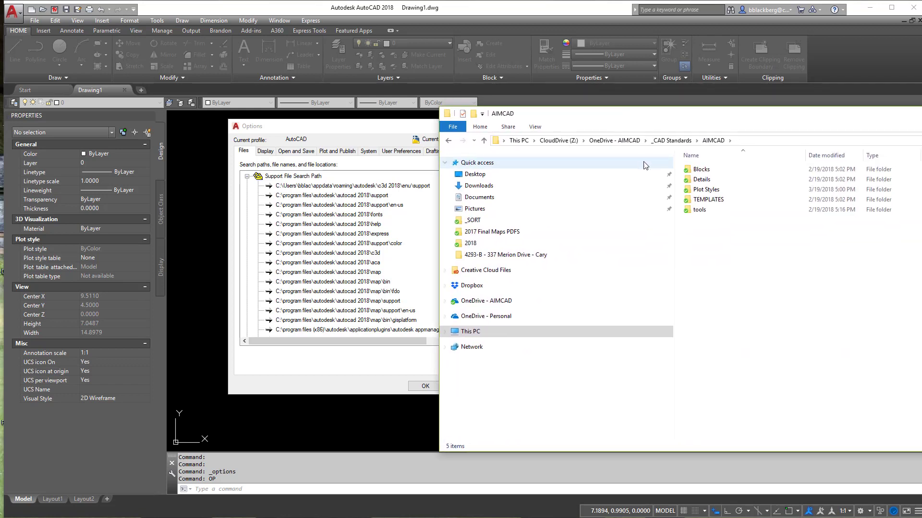
left_click(703, 170)
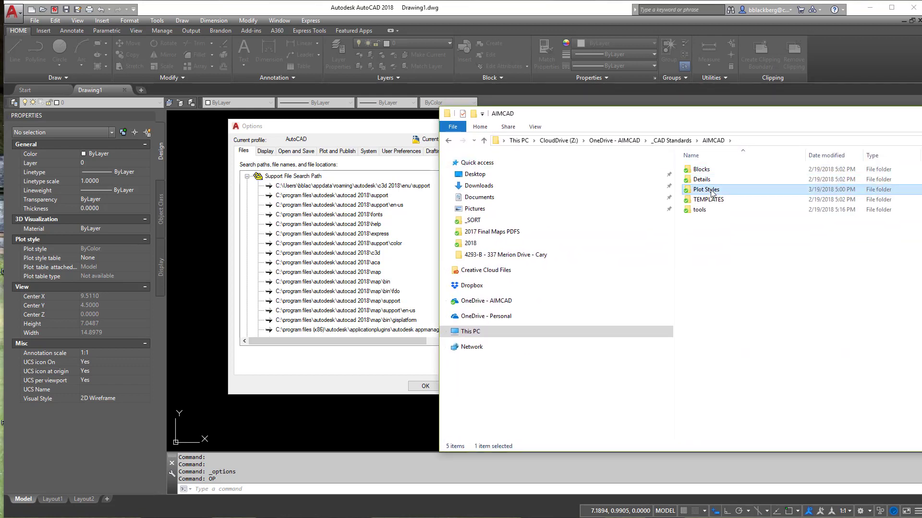
left_click(713, 200)
left_click(704, 212)
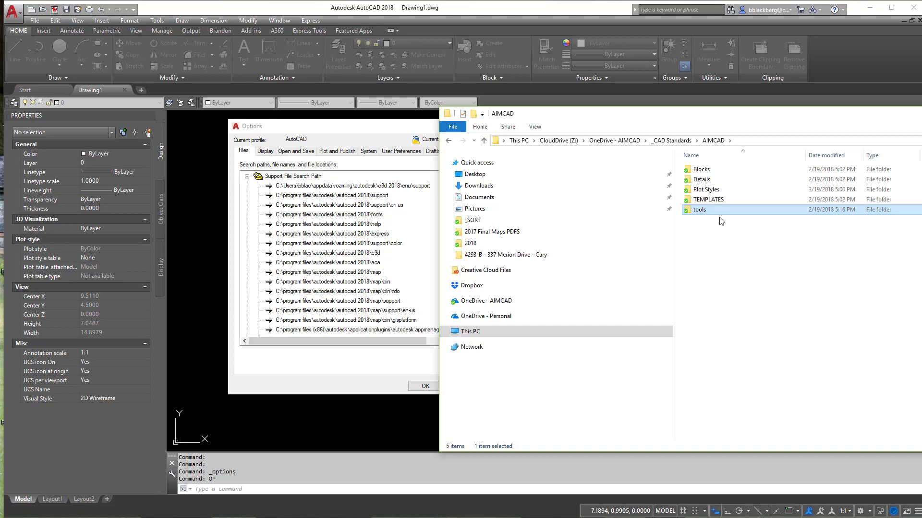
left_click(723, 198)
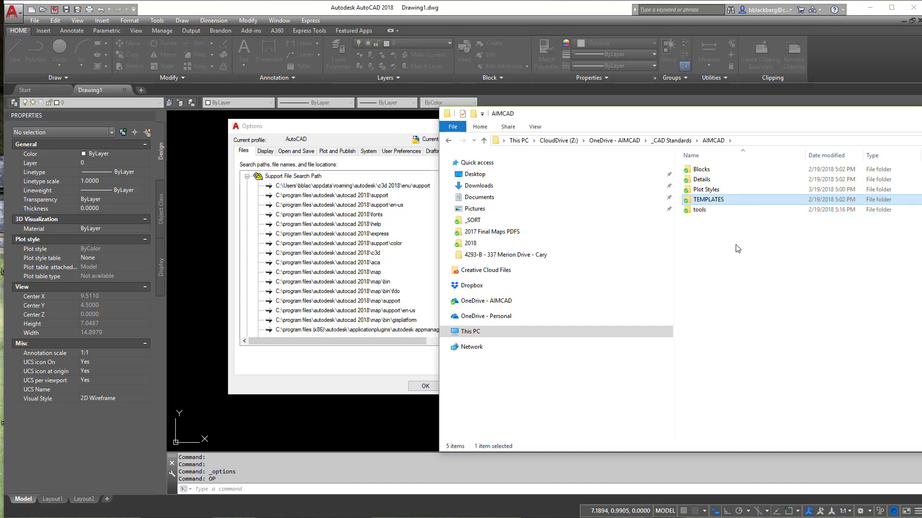
left_click(718, 190)
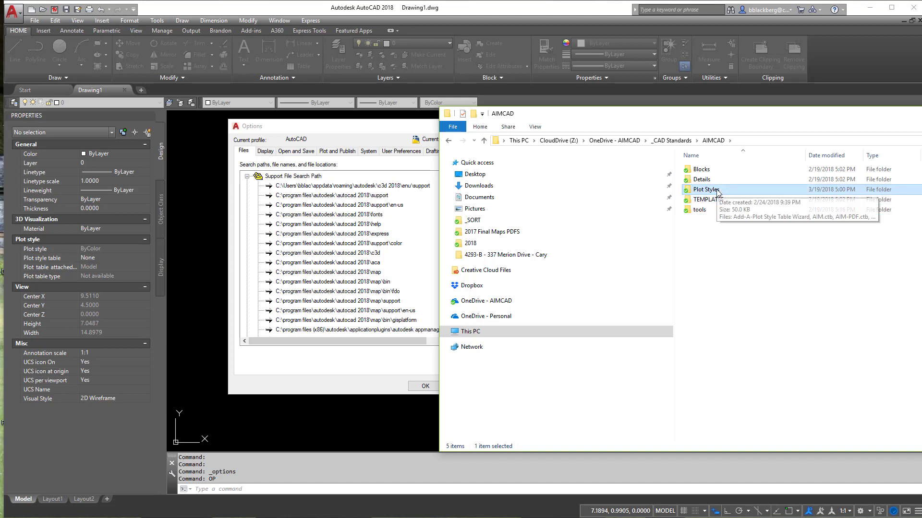
left_click(715, 180)
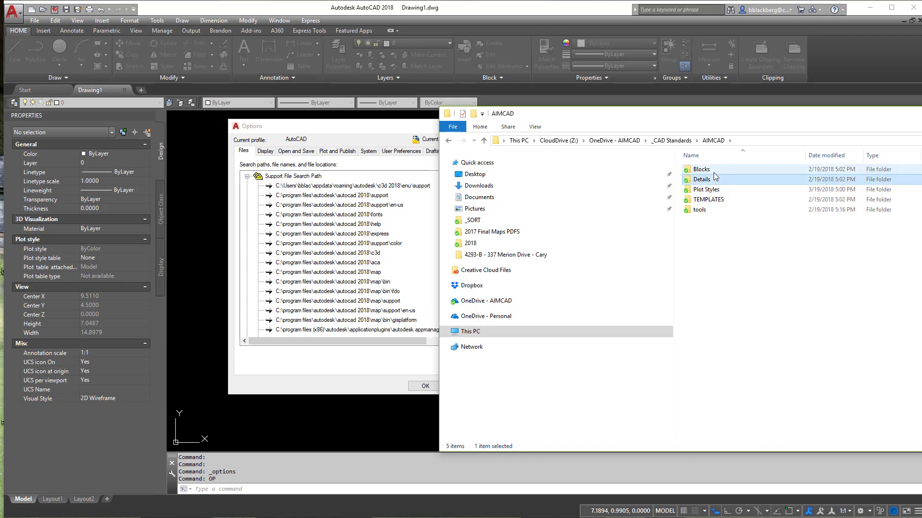
Step: Switch back to AutoCAD, add Z:\OneDrive - AIMCAD\_CAD Standards\AIMCAD\tools to the Support File Search Path, and remove that entry again
left_click(707, 211)
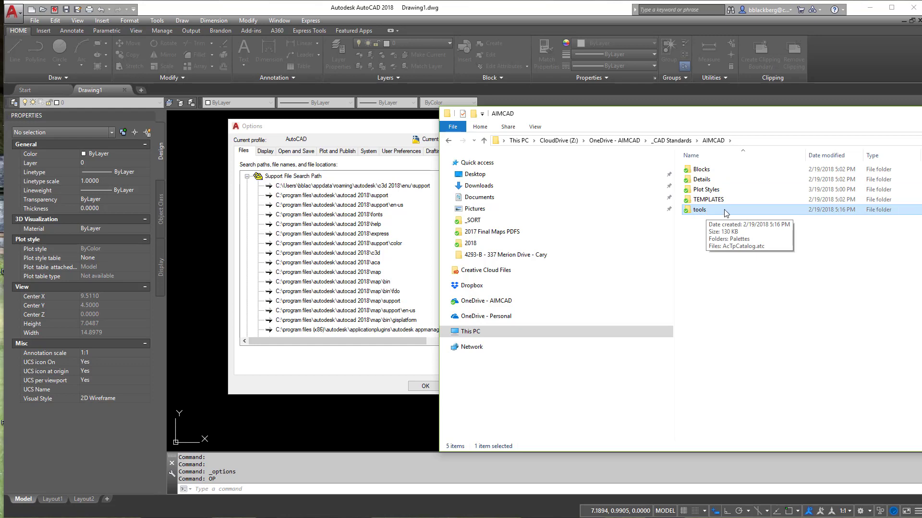
key("alt+Tab")
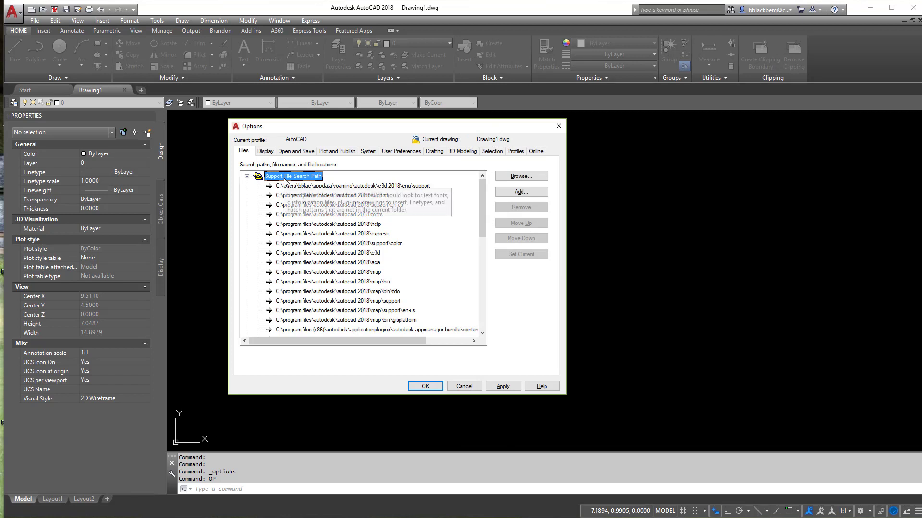
left_click(518, 192)
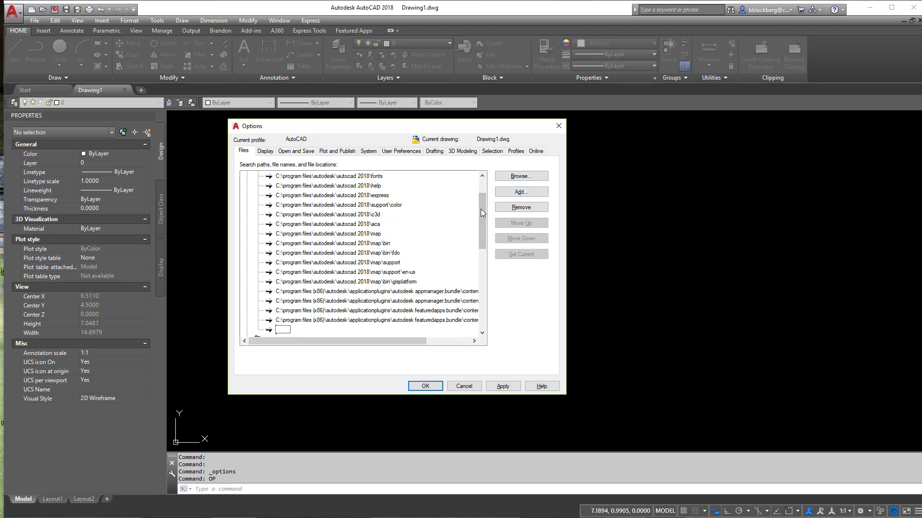
left_click(521, 176)
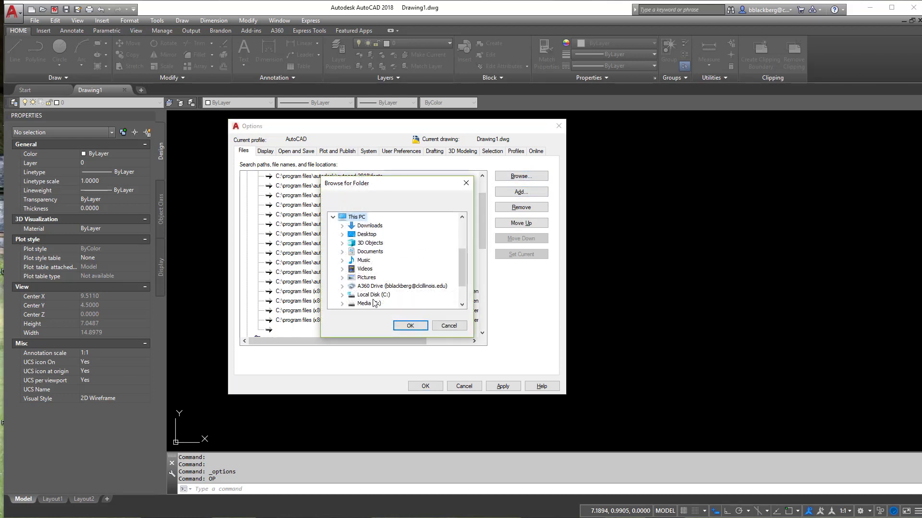
scroll(463, 261, "down", 1)
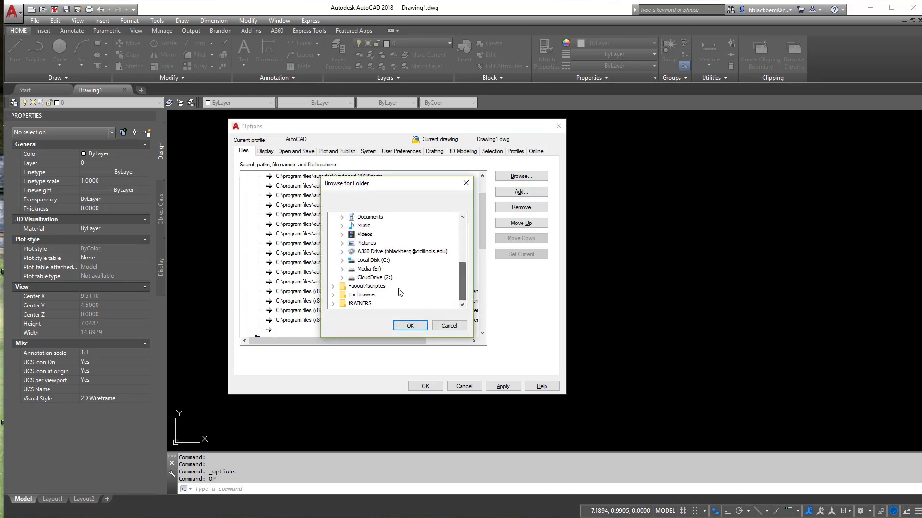
scroll(368, 280, "up", 2)
scroll(387, 245, "up", 2)
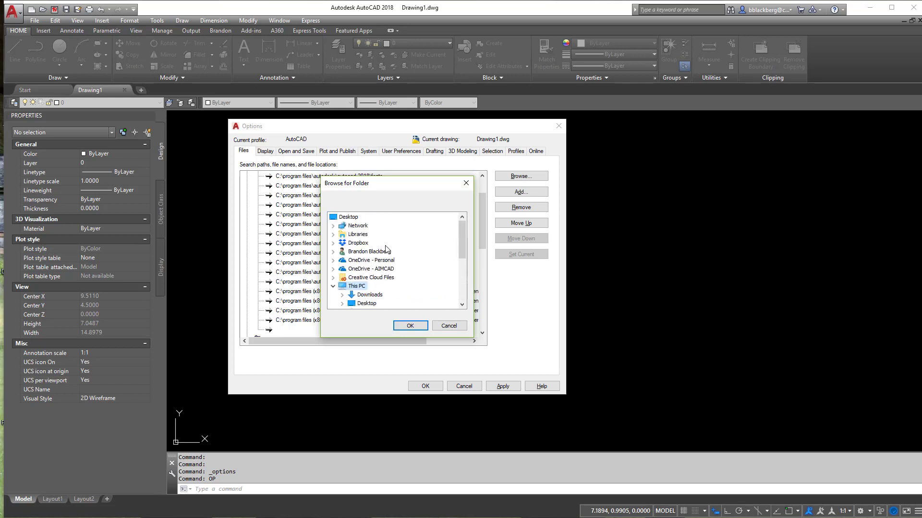
left_click(389, 268)
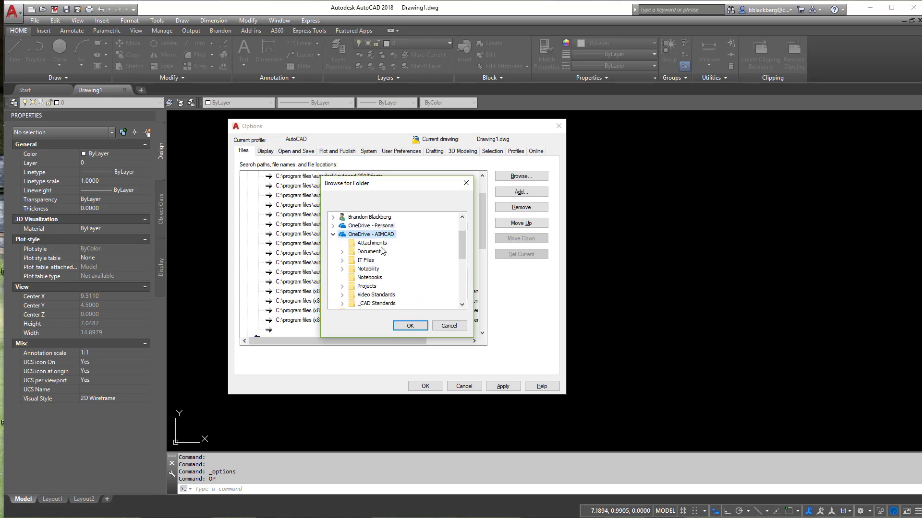
scroll(385, 282, "down", 1)
left_click(384, 279)
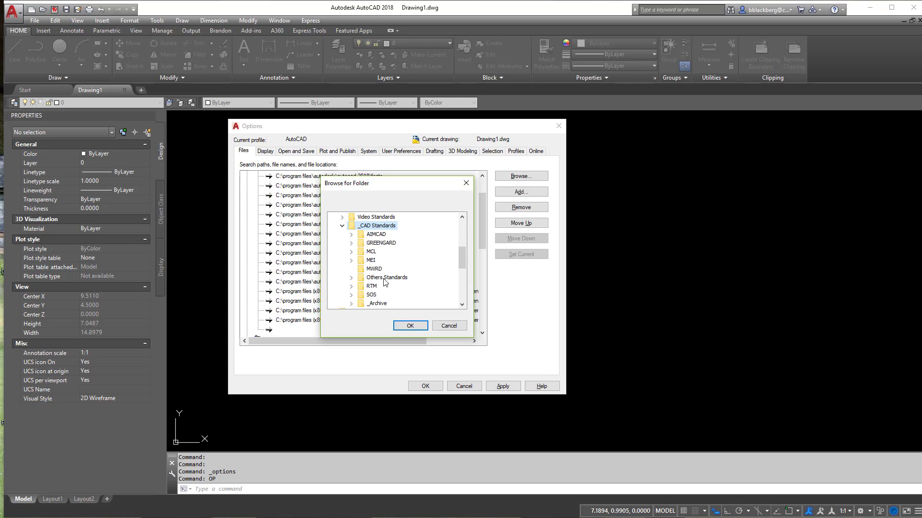
left_click(378, 235)
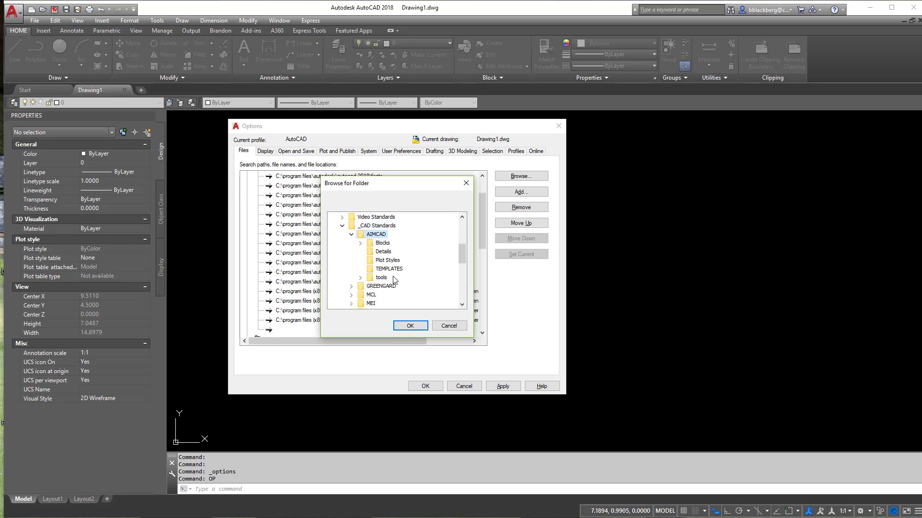
left_click(389, 278)
left_click(408, 326)
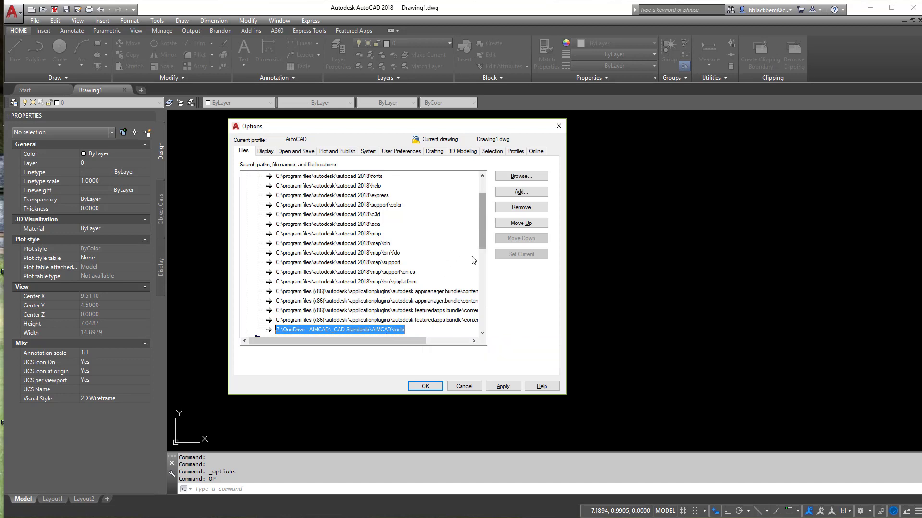
left_click(521, 208)
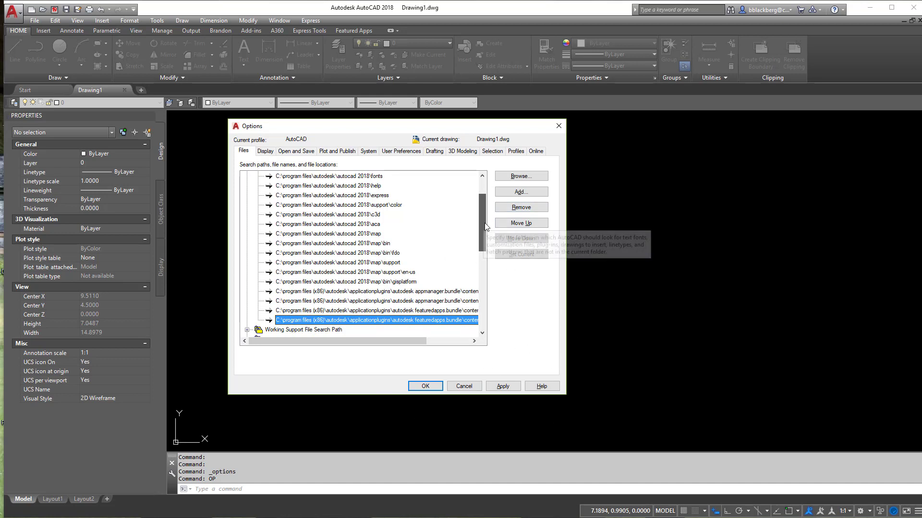
Step: Examine the folder set for the Plot Style Table Search Path under Printer Support File Path
left_click_drag(485, 223, 489, 260)
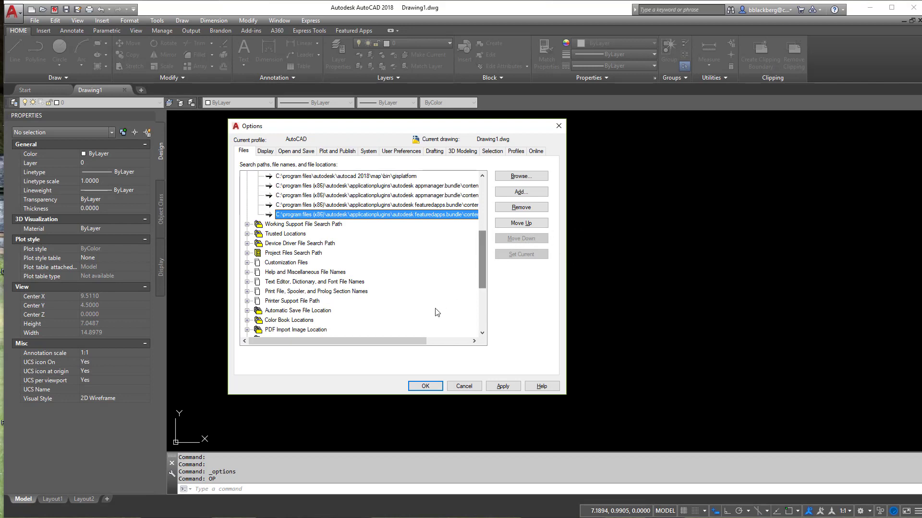
left_click(246, 301)
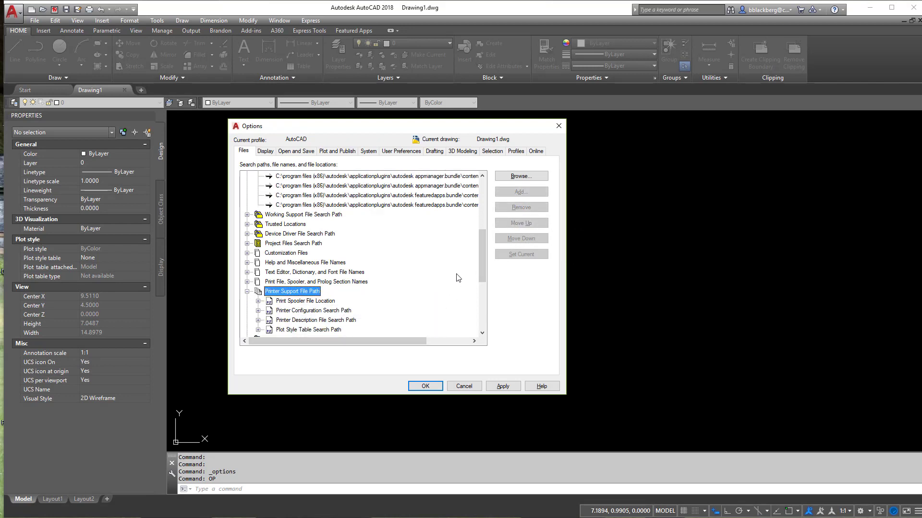
left_click_drag(481, 247, 482, 250)
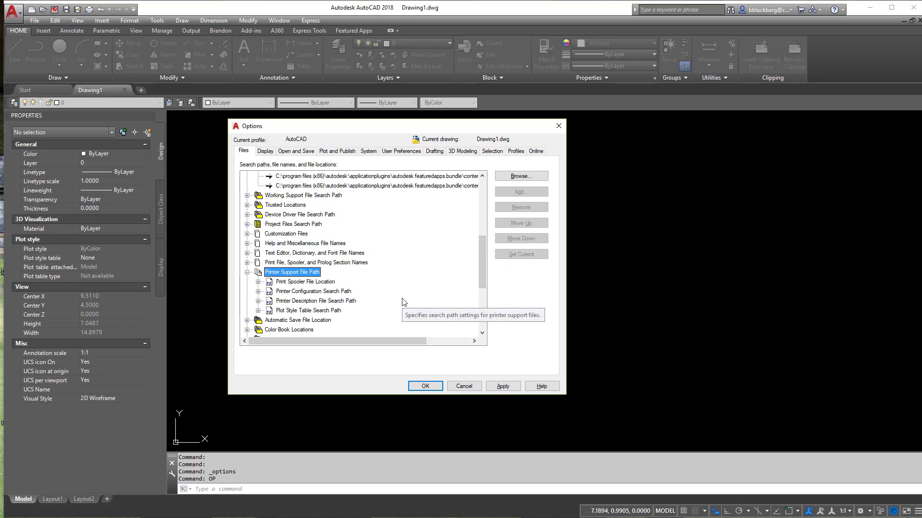
left_click(257, 311)
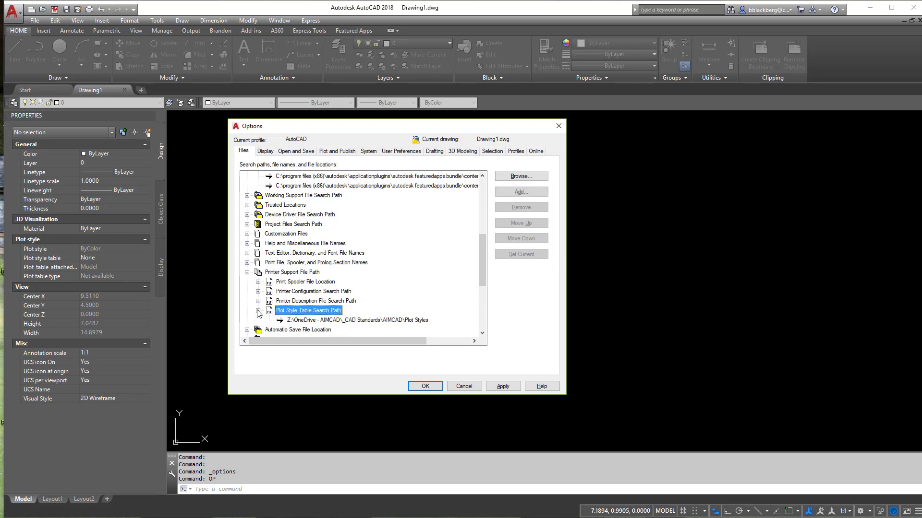
left_click(326, 321)
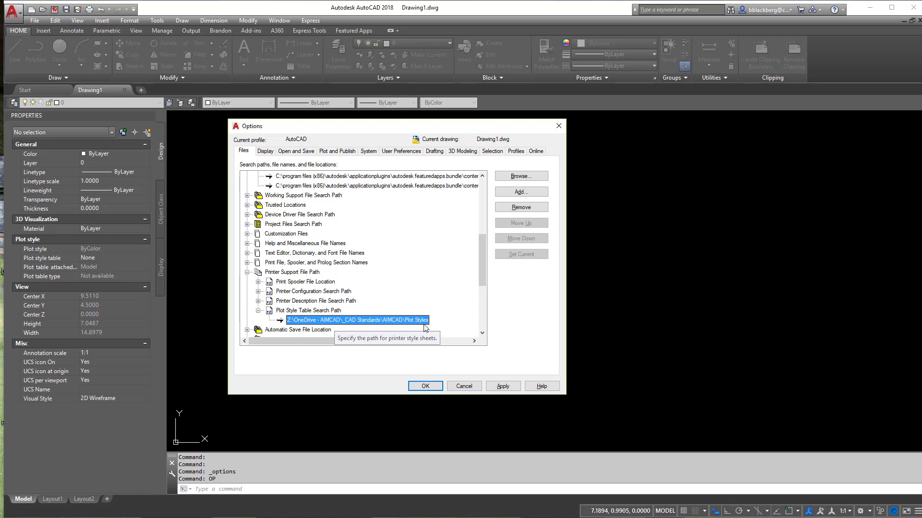
left_click_drag(483, 263, 483, 278)
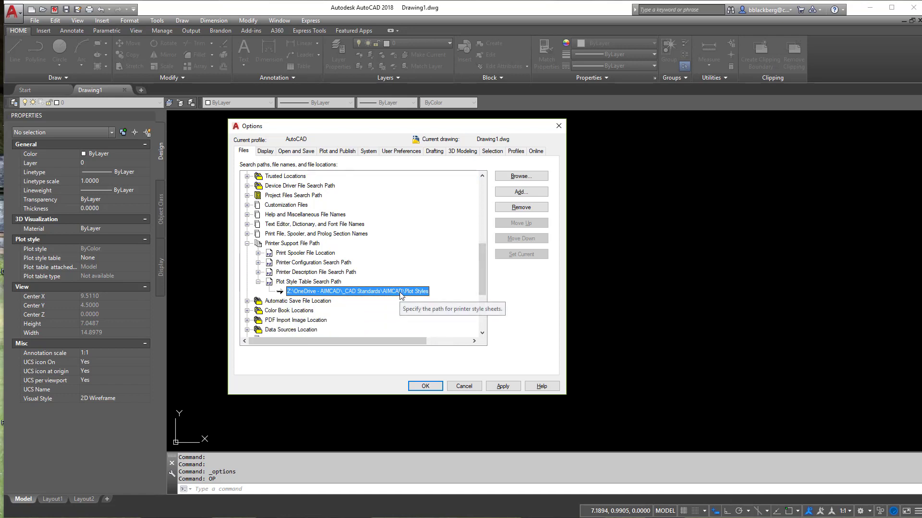
Step: Set the Drawing Template File Location under Template Settings to the folder OneDrive - AIMCAD\_CAD Standards\AIMCAD\TEMPLATES
scroll(363, 314, "down", 1)
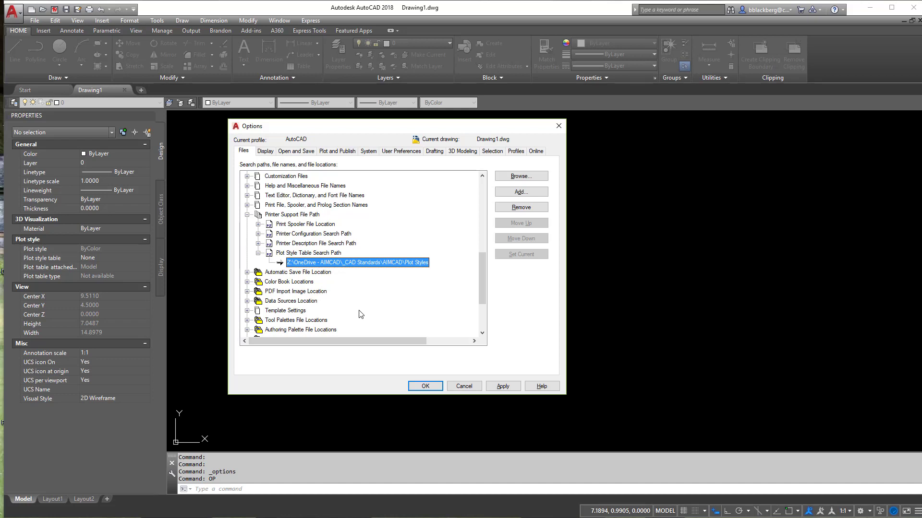
left_click(247, 311)
scroll(254, 279, "down", 1)
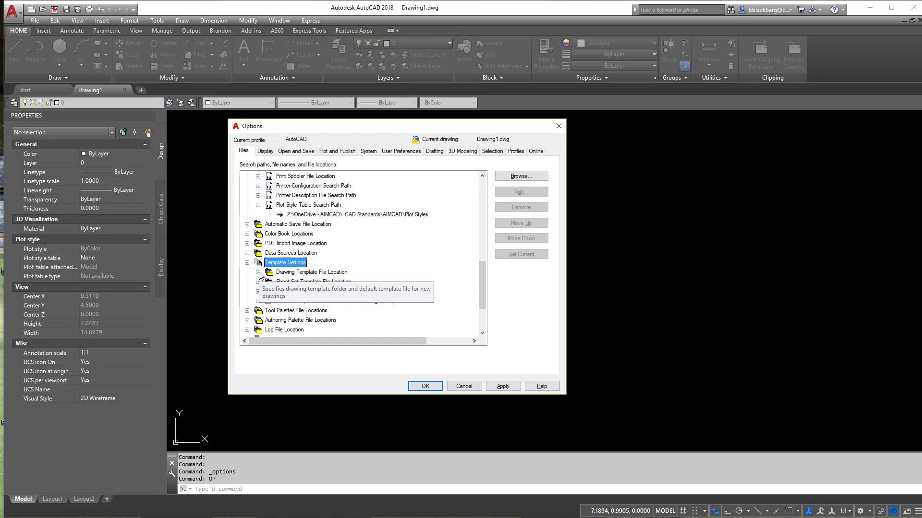
left_click(259, 273)
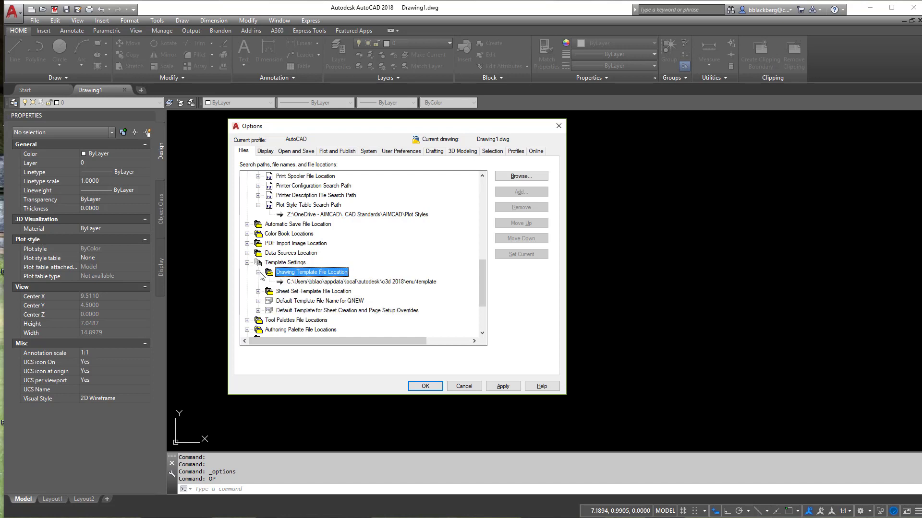
left_click(327, 281)
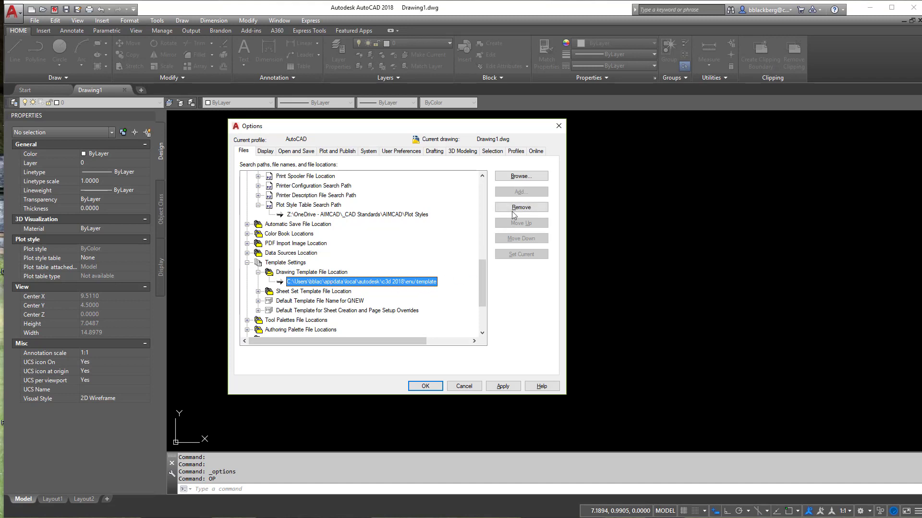
left_click(522, 181)
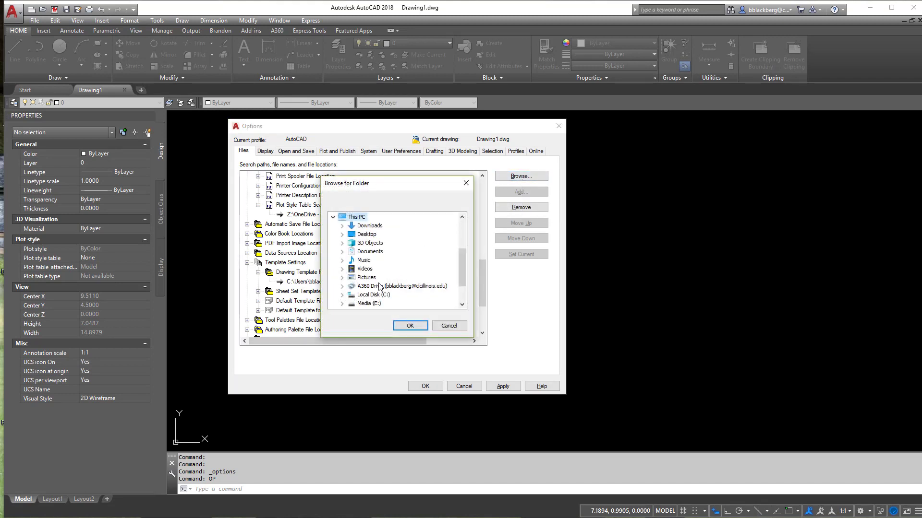
scroll(379, 286, "down", 3)
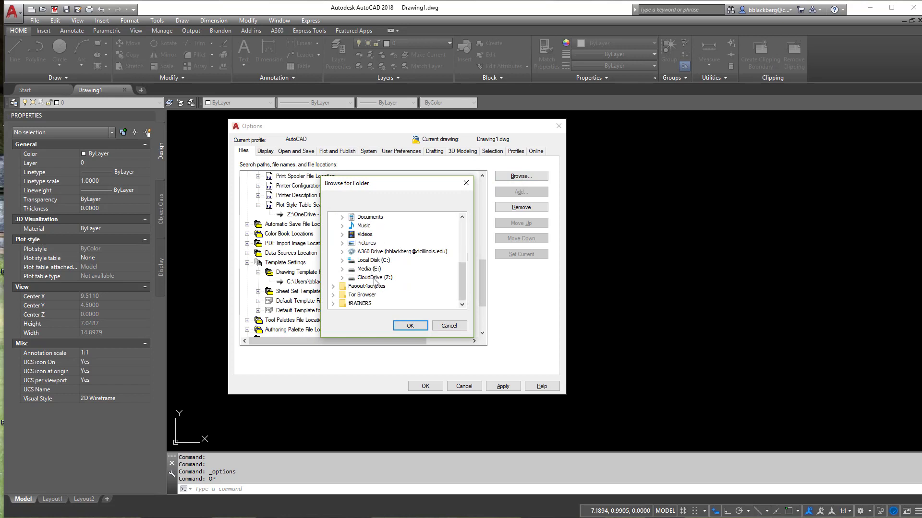
scroll(373, 276, "up", 4)
left_click(377, 269)
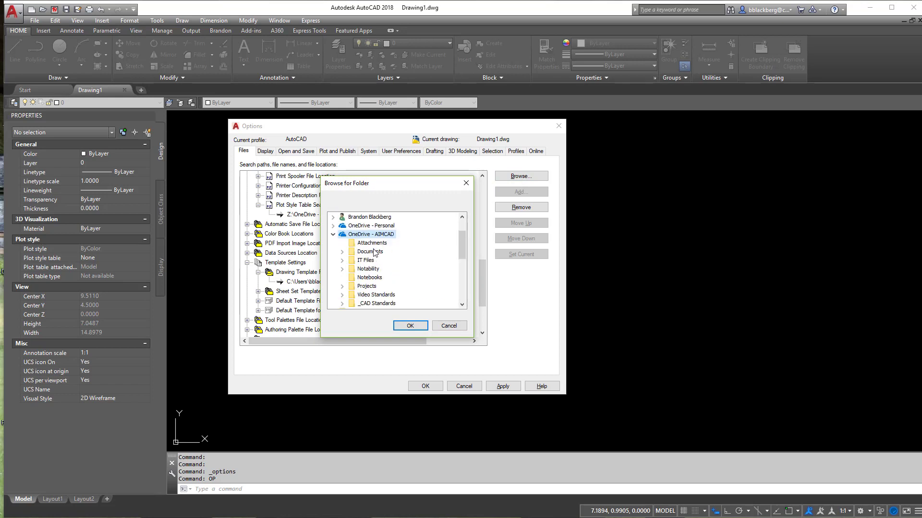
left_click(376, 303)
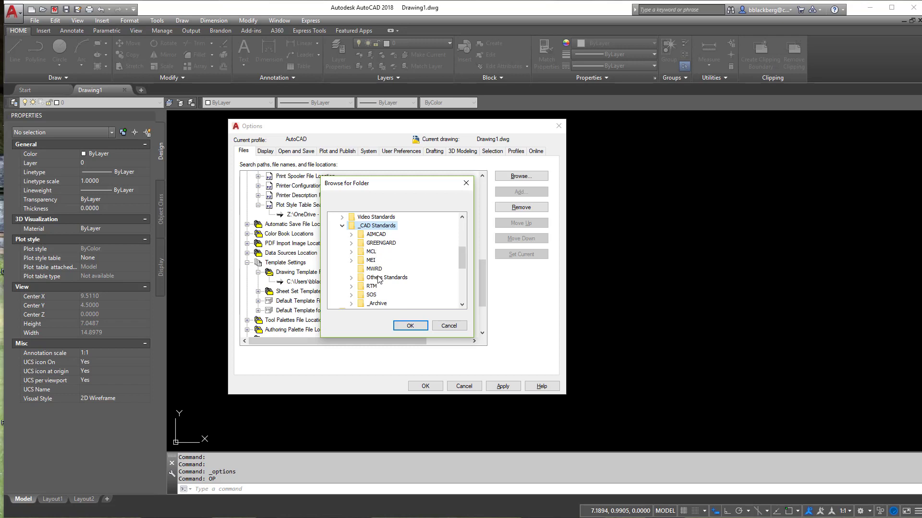
left_click(376, 234)
left_click(381, 270)
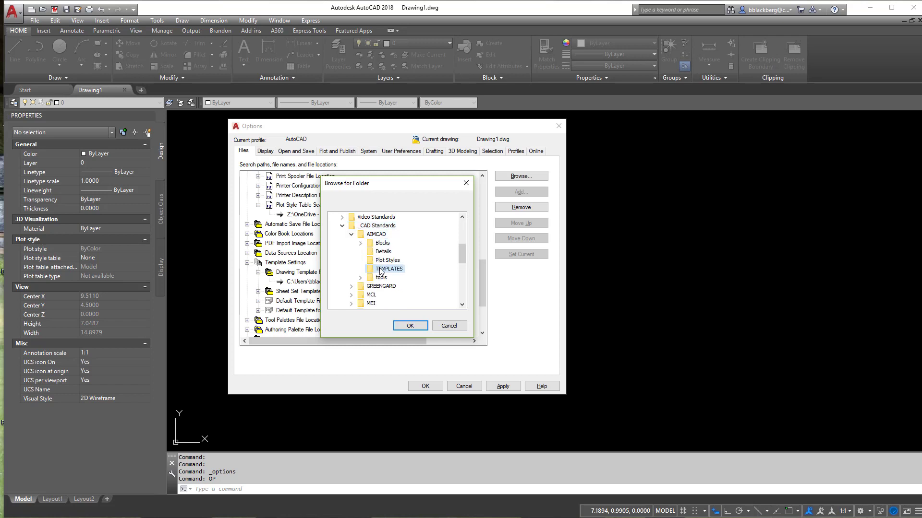
left_click(407, 326)
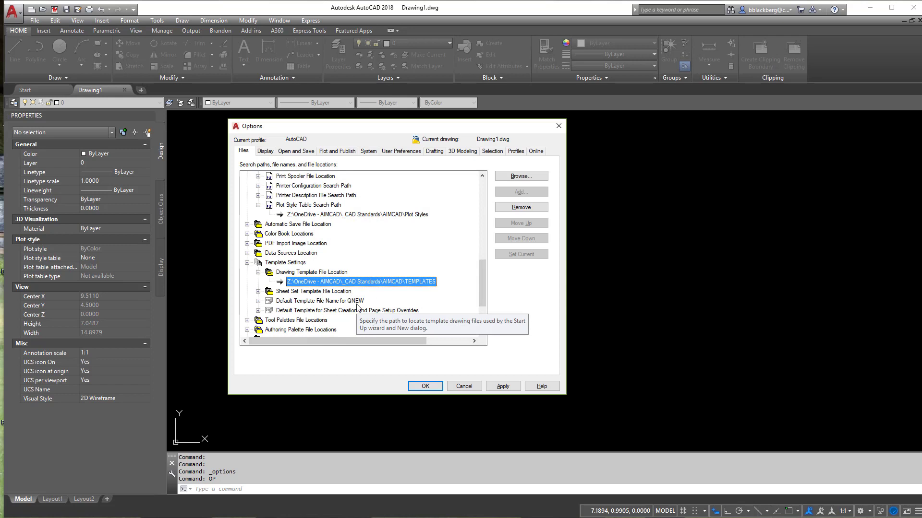
Step: Set the Default Template File Name for QNEW to AIM_SURVEY.dwt from OneDrive - AIMCAD\_CAD Standards\AIMCAD\TEMPLATES
left_click(330, 291)
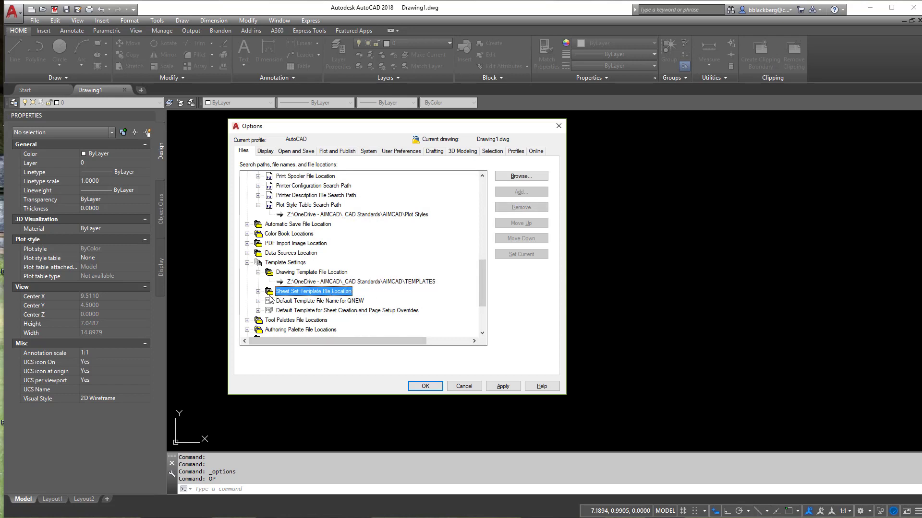
scroll(310, 307, "down", 1)
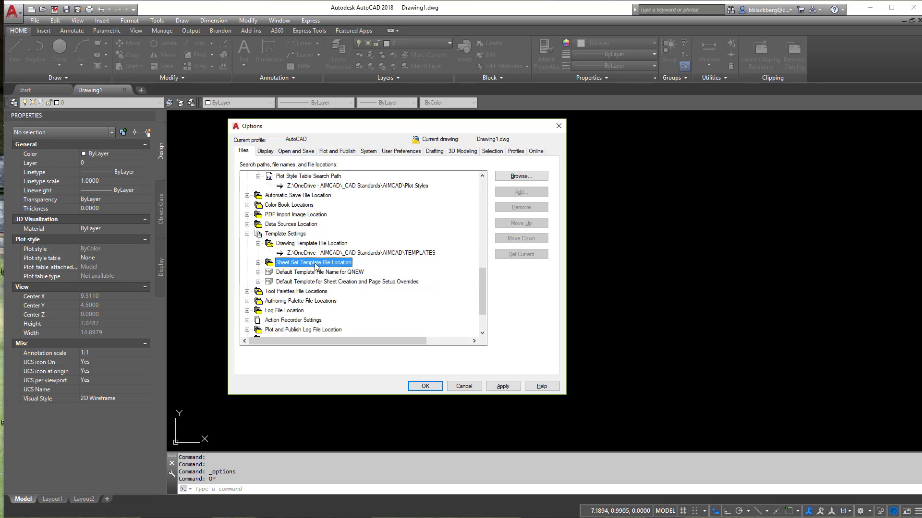
left_click(257, 272)
left_click(292, 282)
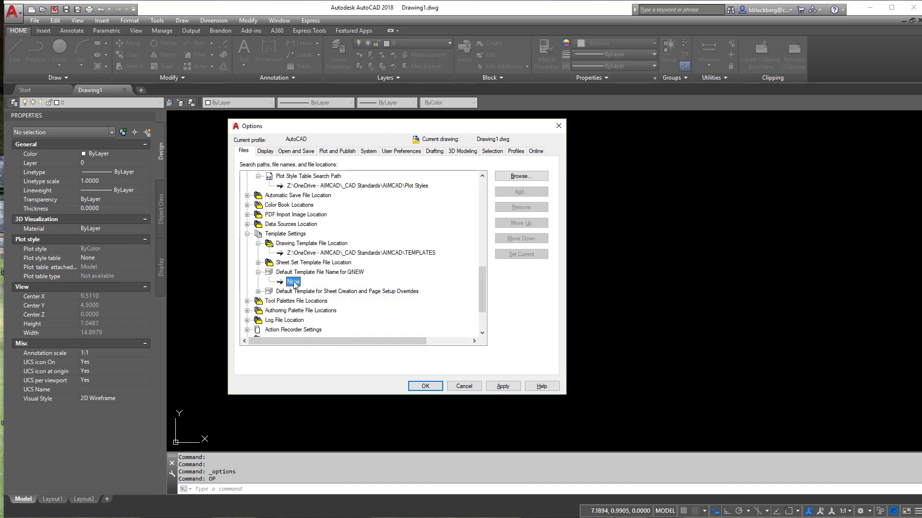
left_click(521, 176)
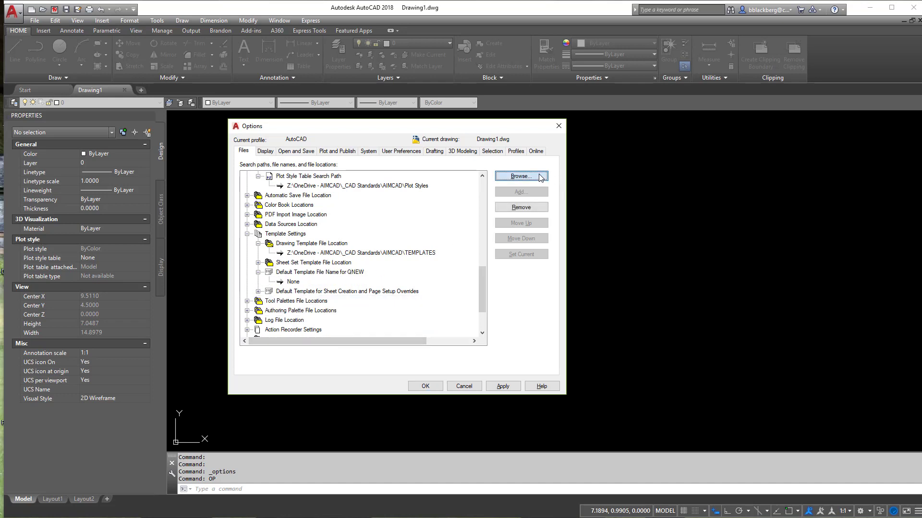
left_click(356, 158)
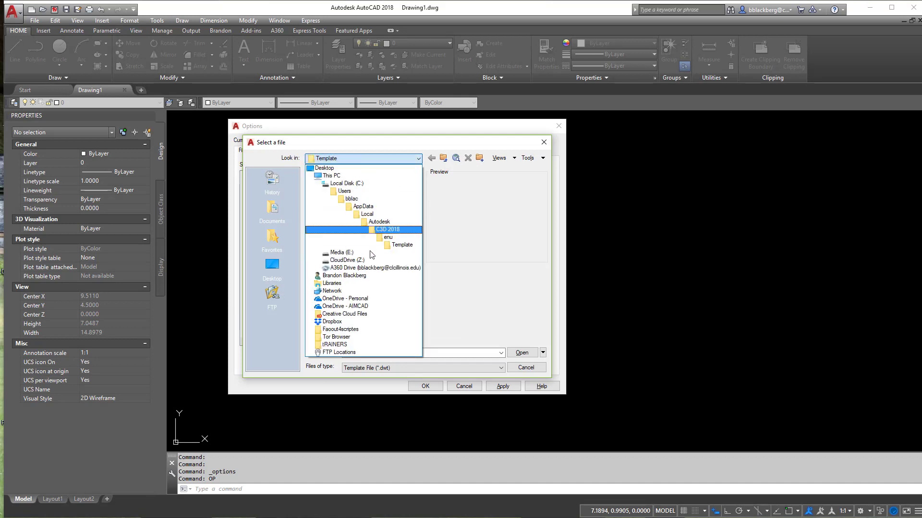
left_click(368, 309)
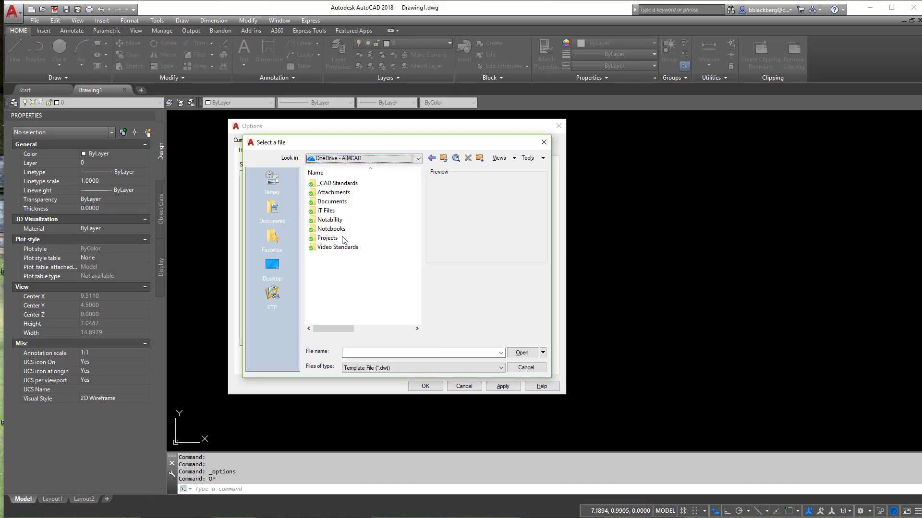
double_click(343, 185)
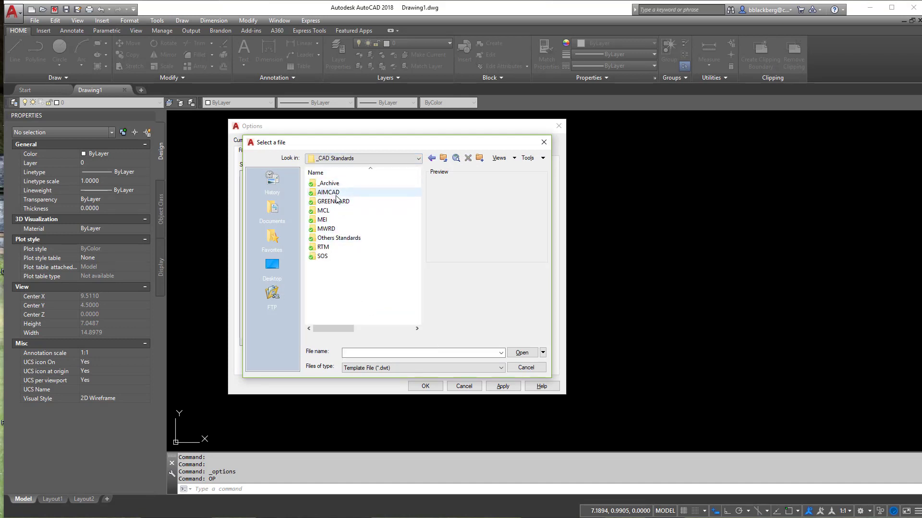
double_click(336, 193)
double_click(336, 211)
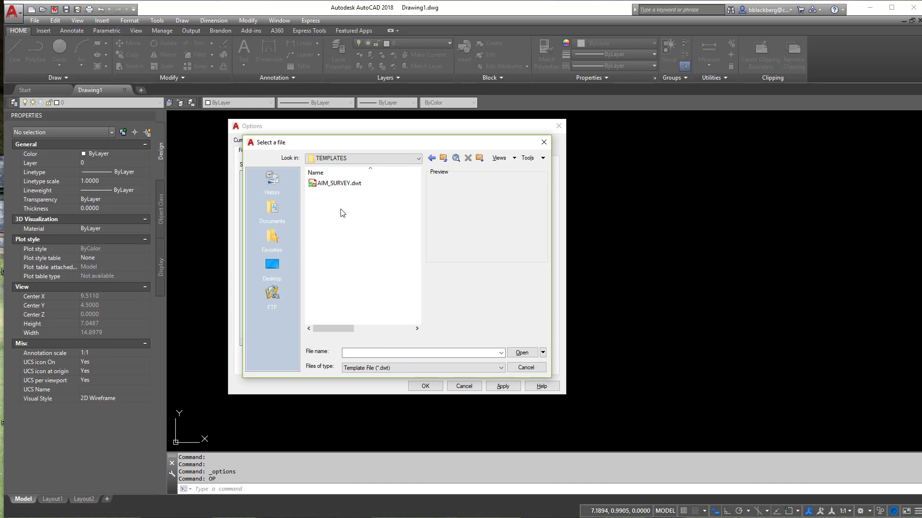
left_click(338, 183)
left_click(522, 353)
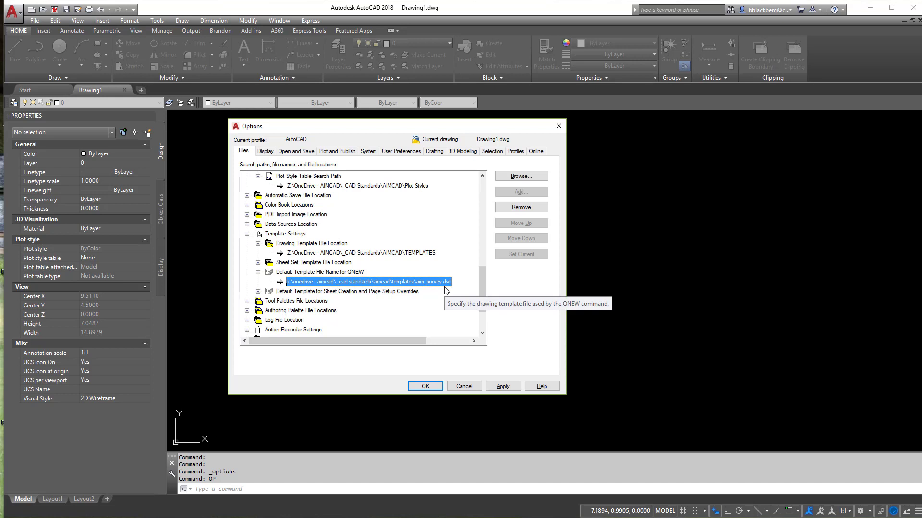
Step: Examine the Default Template for Sheet Creation and Page Setup Overrides entry, then collapse it
left_click(394, 293)
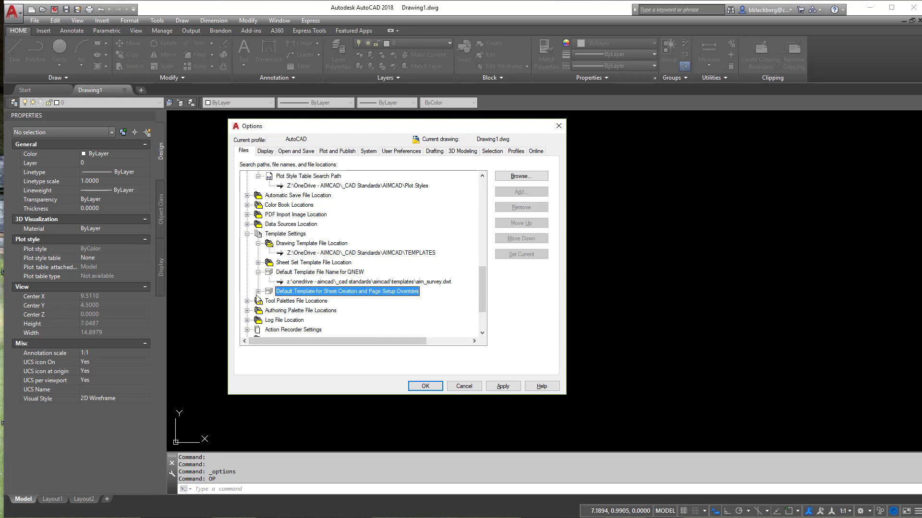
left_click(258, 292)
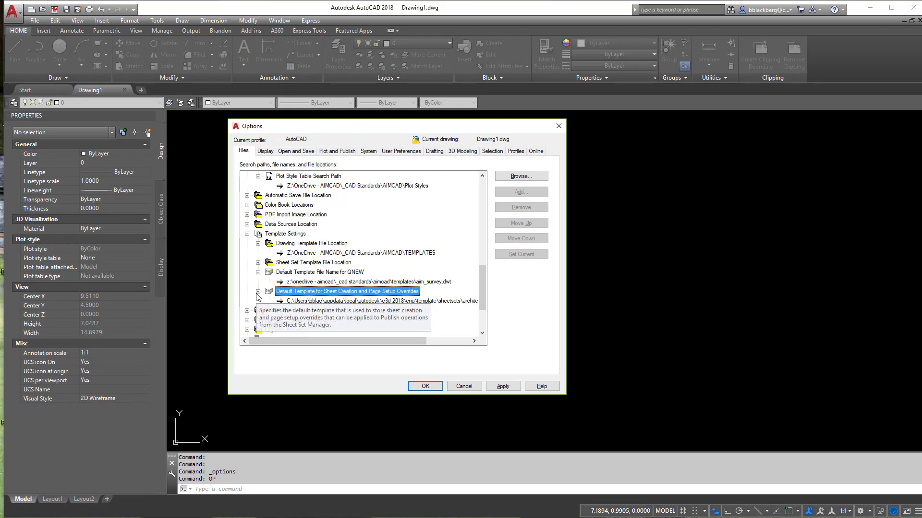
left_click(258, 292)
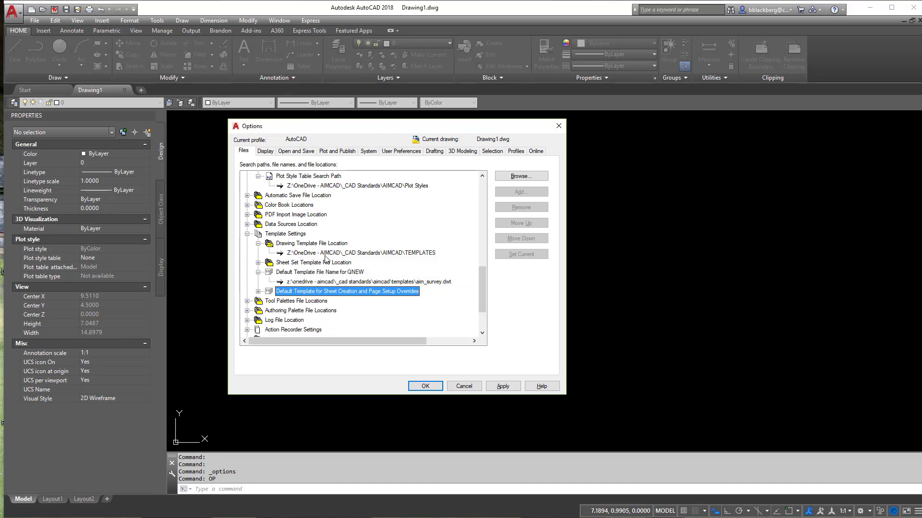
Step: Recheck the drawing template folder and QNEW template entries, then apply the changes and close Options
left_click(282, 234)
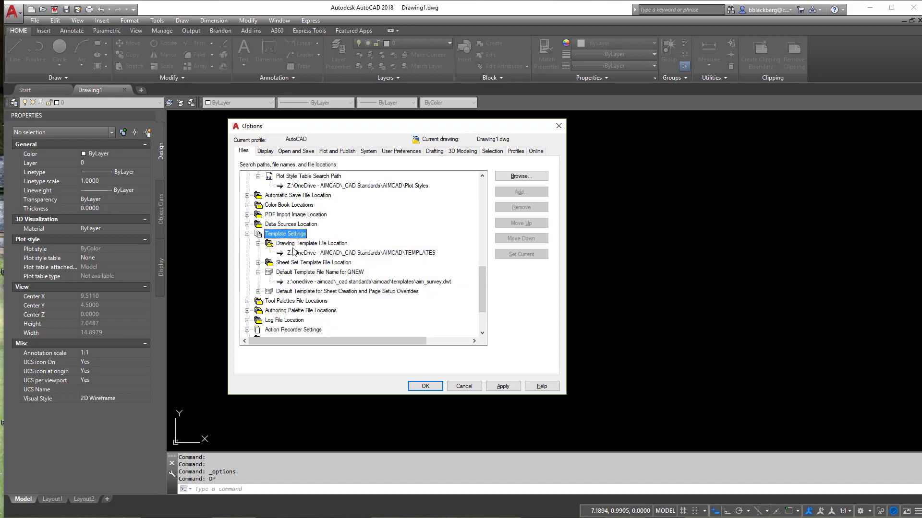
left_click(293, 252)
left_click(303, 282)
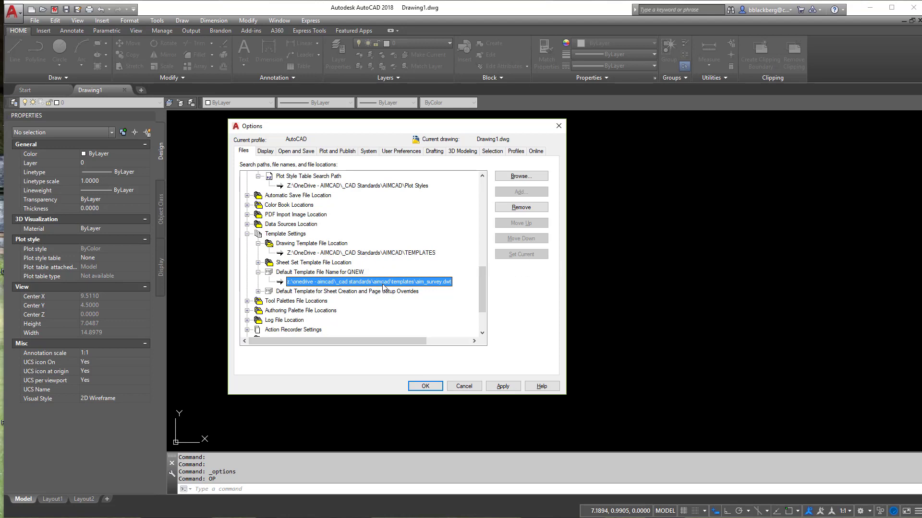
left_click(502, 386)
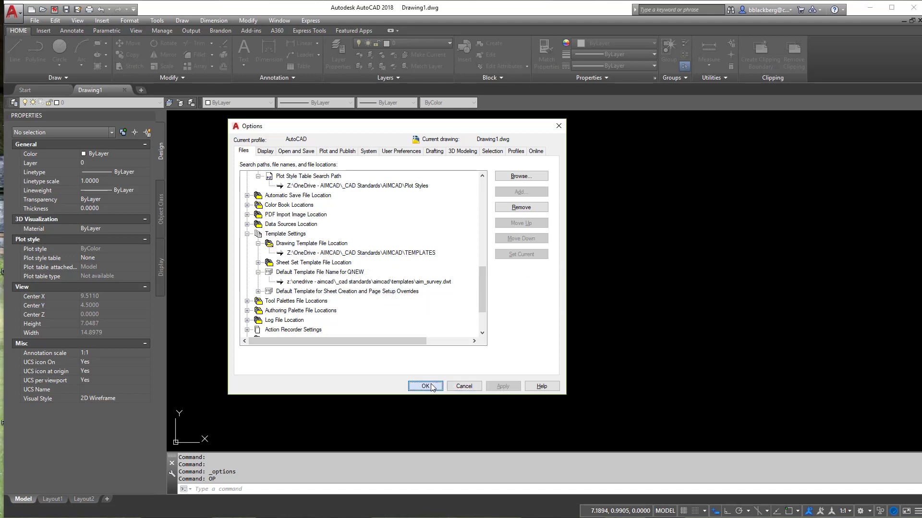
left_click(425, 386)
Step: Start a new drawing to check which folder the template selection opens in, then cancel it
left_click(34, 21)
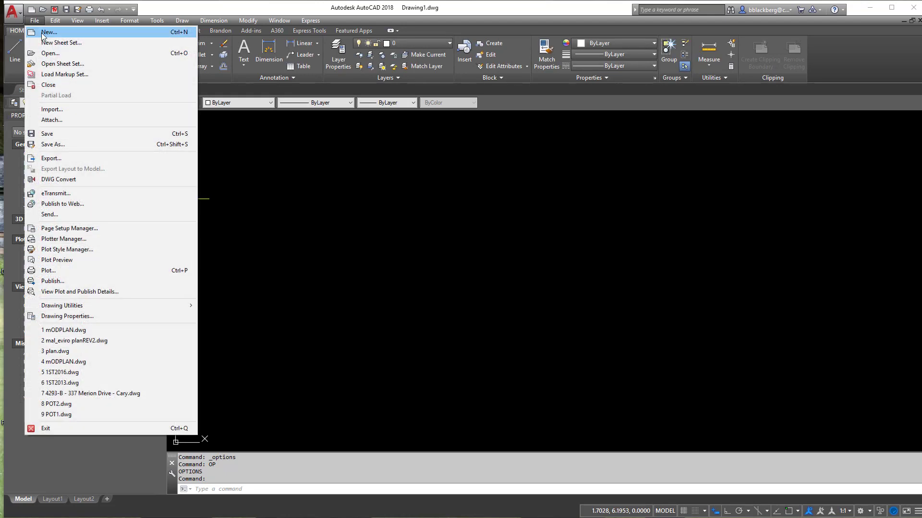
left_click(39, 30)
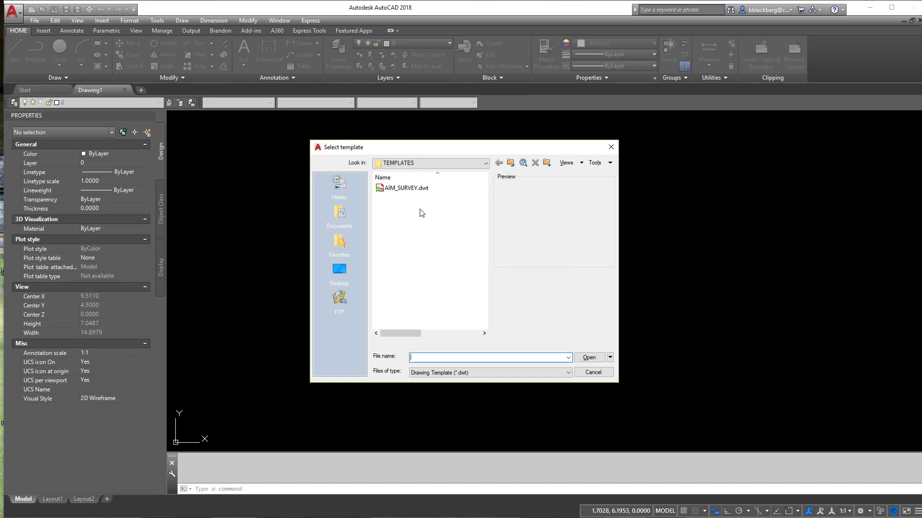
left_click(593, 373)
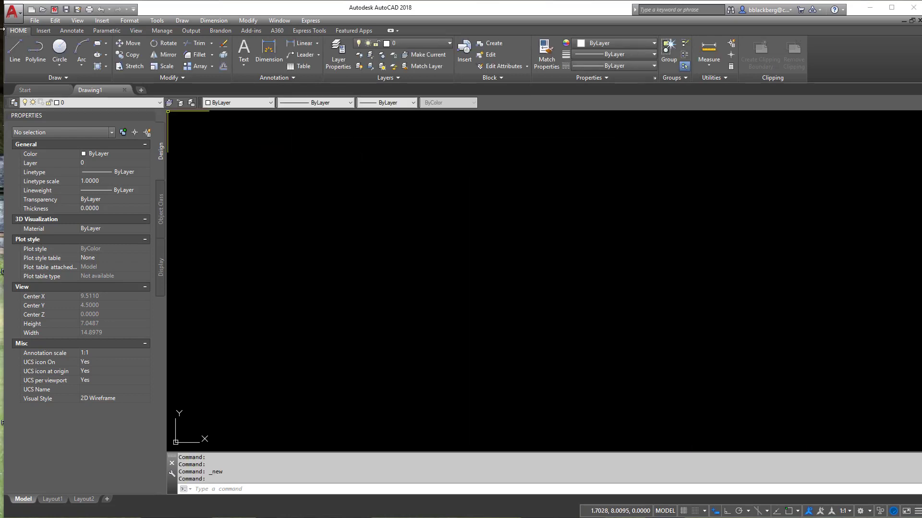
Step: Reopen Options and examine the folder path set for the Automatic Save File Location
type("OP")
key("Return")
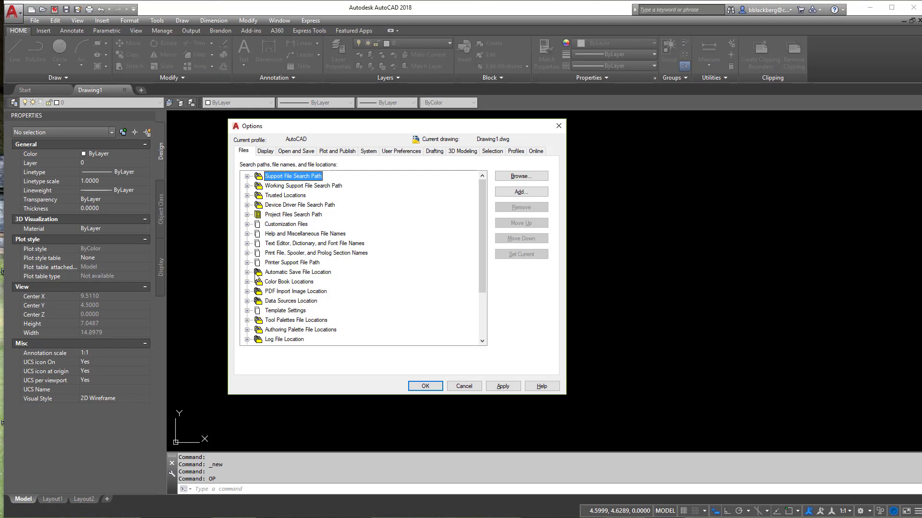
left_click(247, 272)
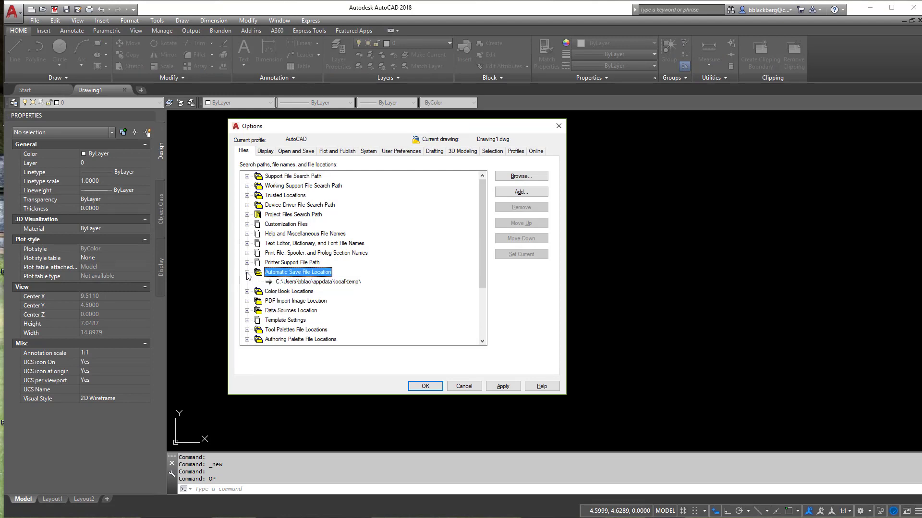
left_click(320, 282)
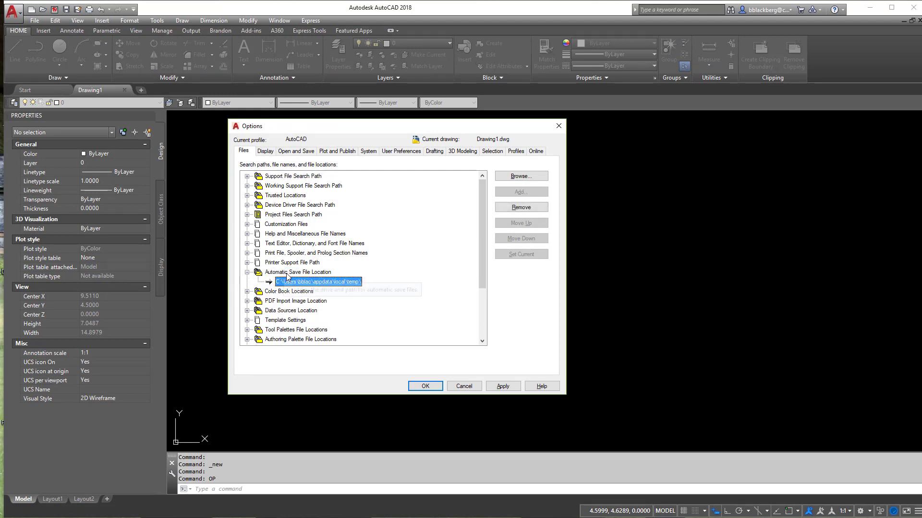
double_click(342, 282)
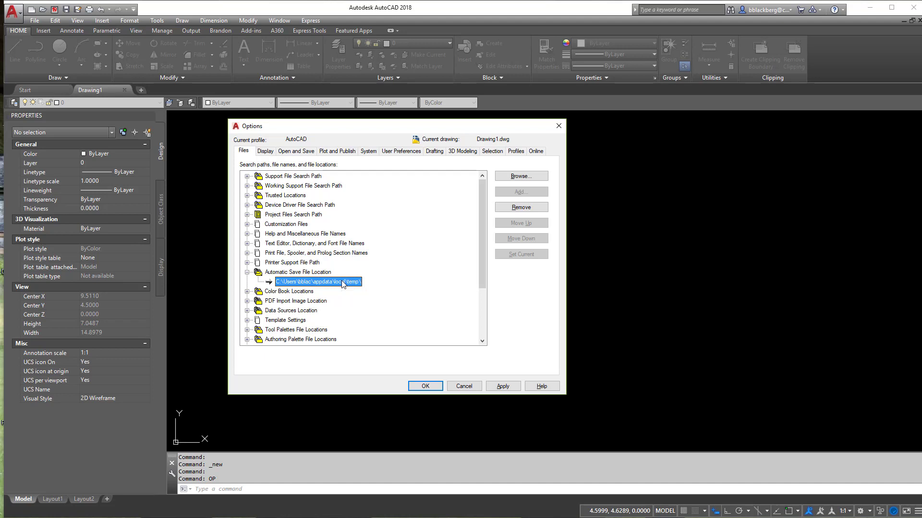
key("super+r")
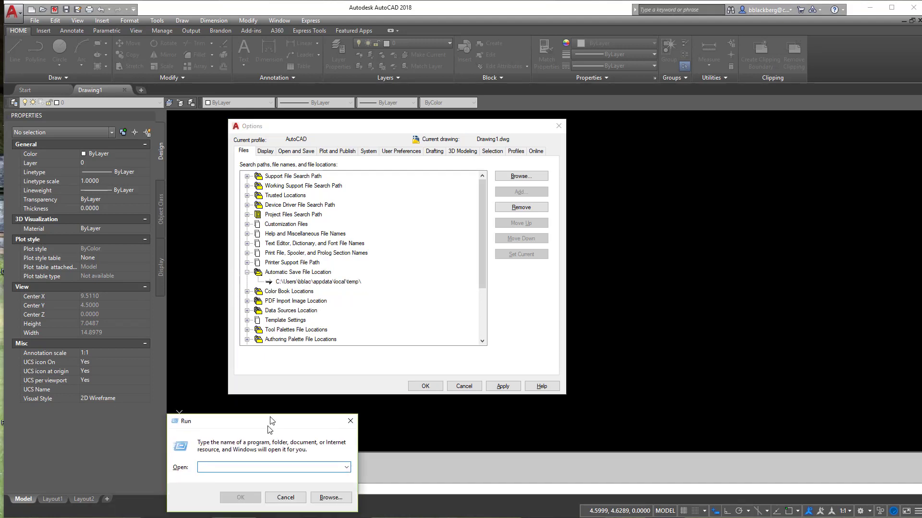
key("Escape")
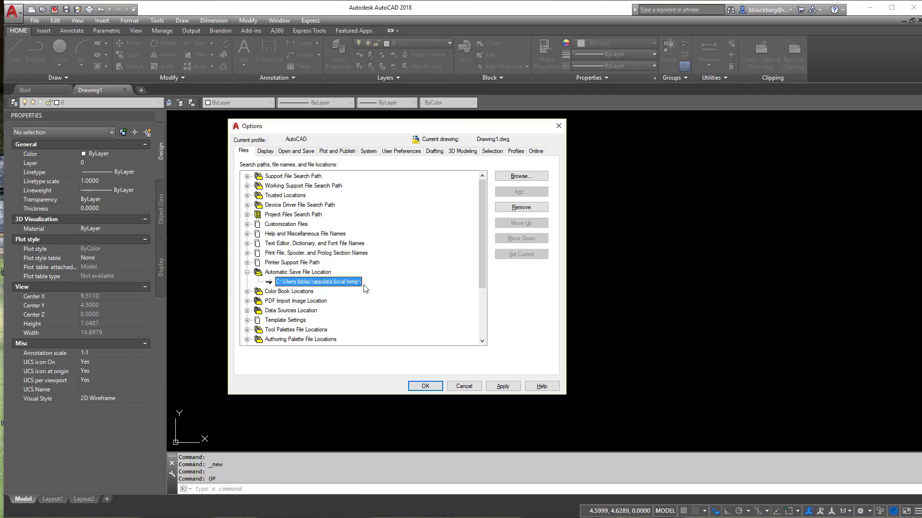
Step: Copy the Automatic Save File Location path, view that Temp folder through Windows Run, and return to the path entry in Options
left_click(361, 283)
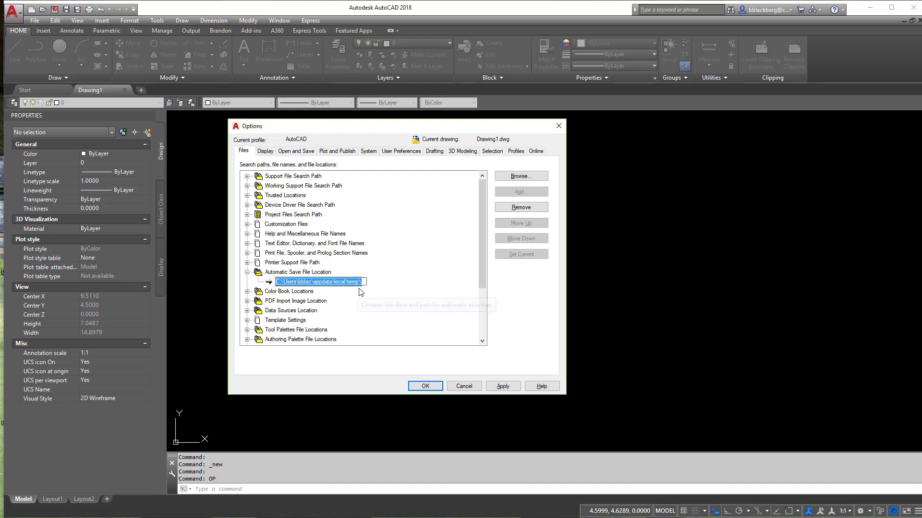
left_click(369, 296)
key("super+r")
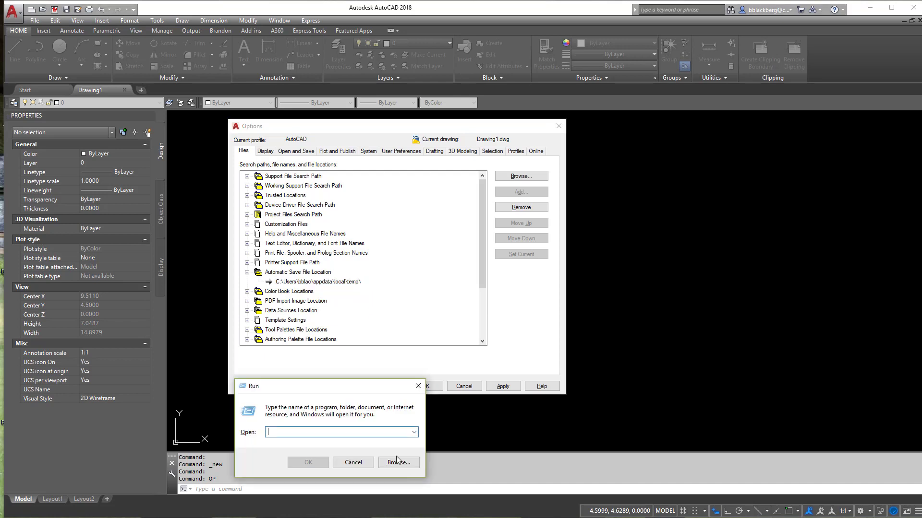
type("C:\\Users\\bblac\\appdata\\local\\temp\\")
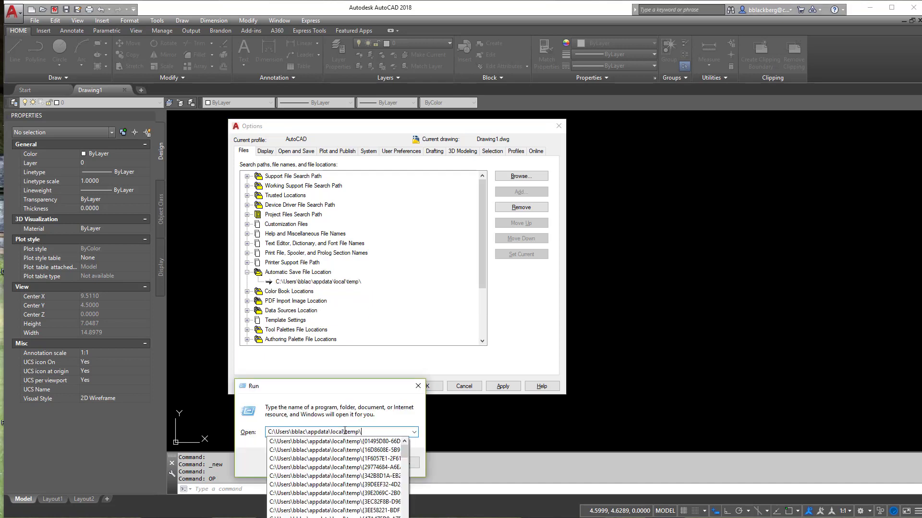
key("Return")
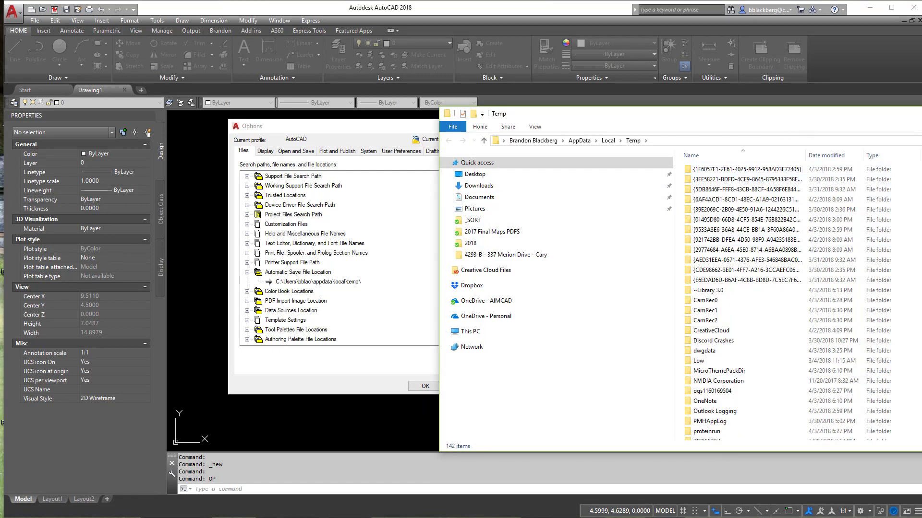
key("alt+F4")
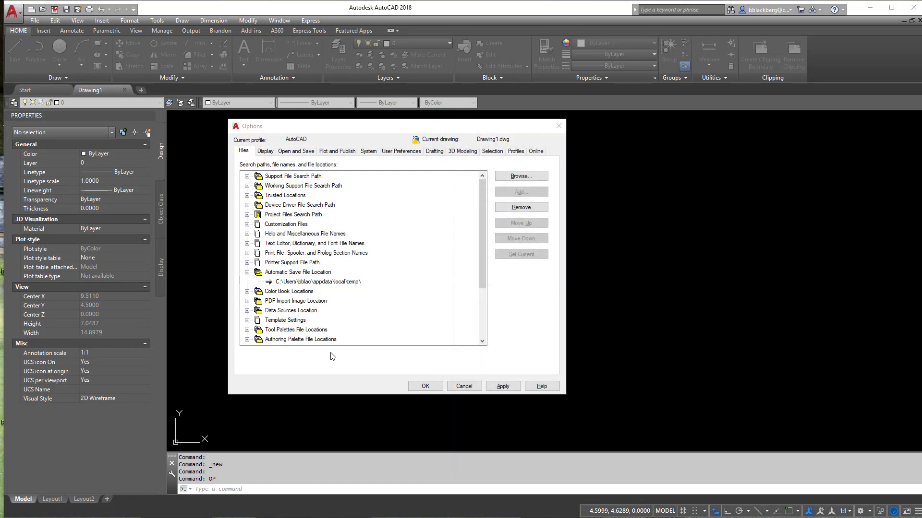
left_click(350, 283)
left_click(323, 282)
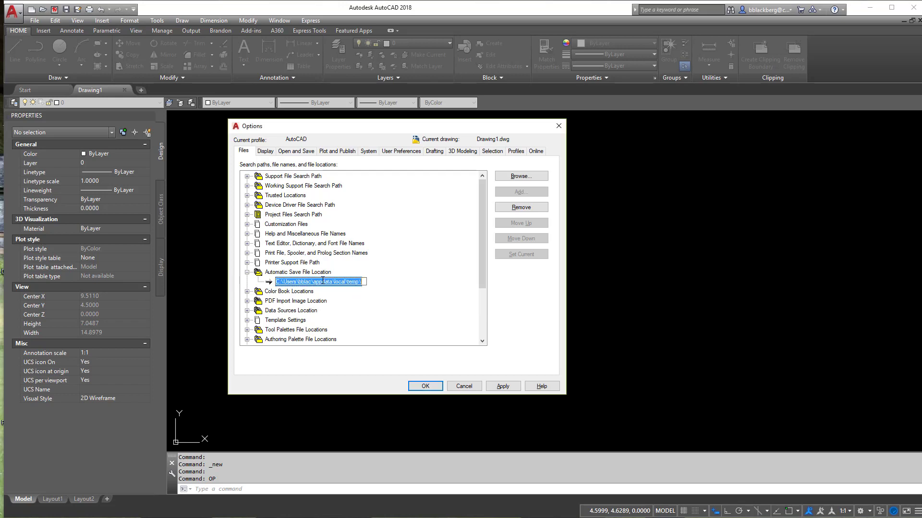
left_click(362, 295)
Step: Review the Default Template File Name for QNEW and the Drawing Template File Location under Template Settings
left_click(247, 321)
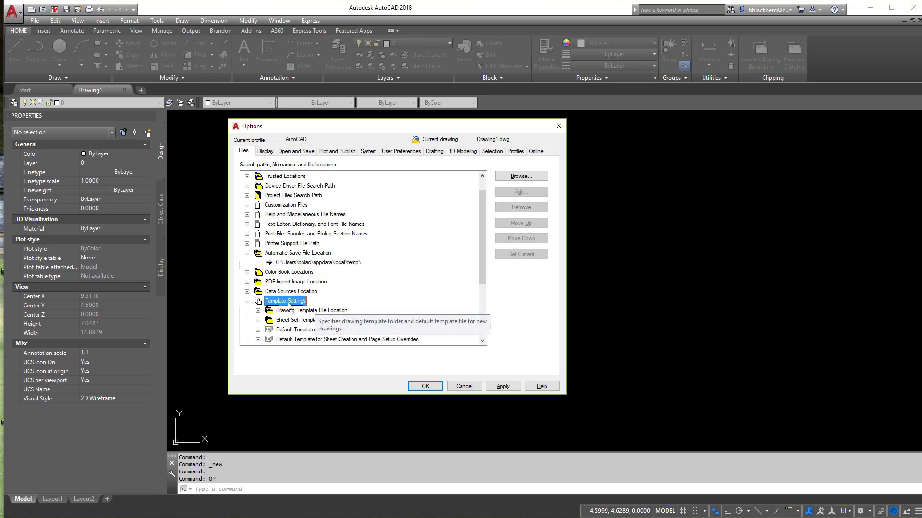
scroll(291, 315, "down", 1)
left_click(258, 301)
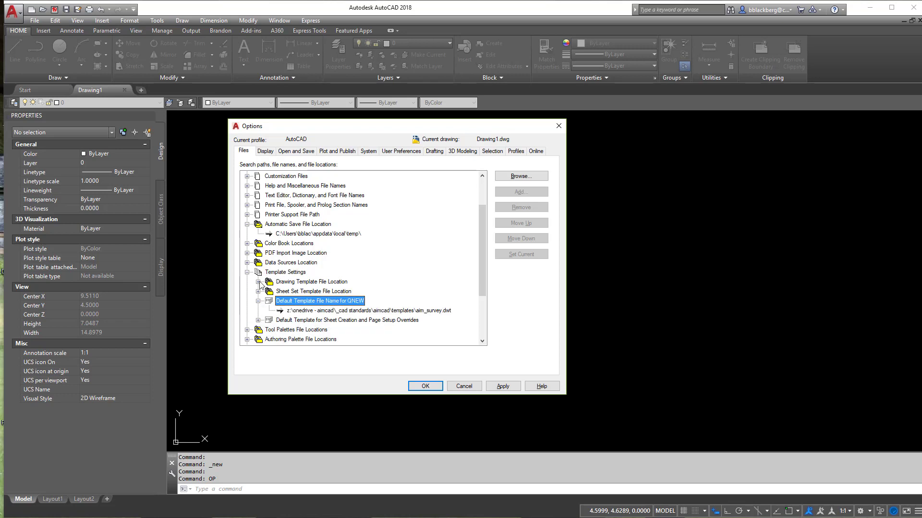
left_click(258, 282)
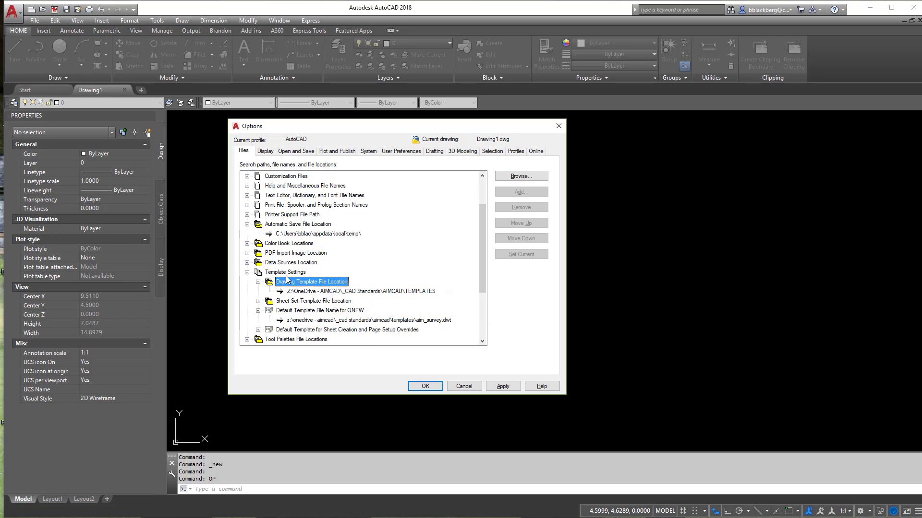
scroll(307, 281, "up", 2)
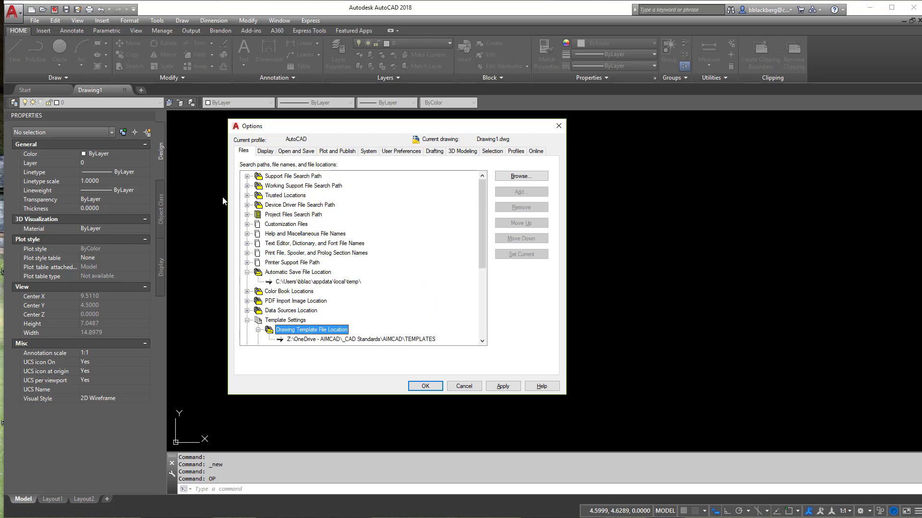
Step: Examine the folders listed under Support File Search Path and Trusted Locations in the Options file paths
left_click(247, 176)
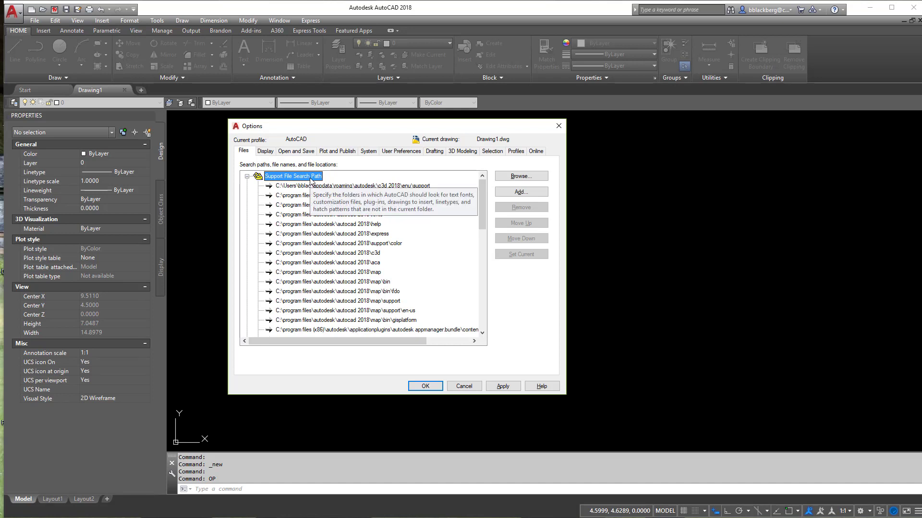
scroll(386, 326, "down", 3)
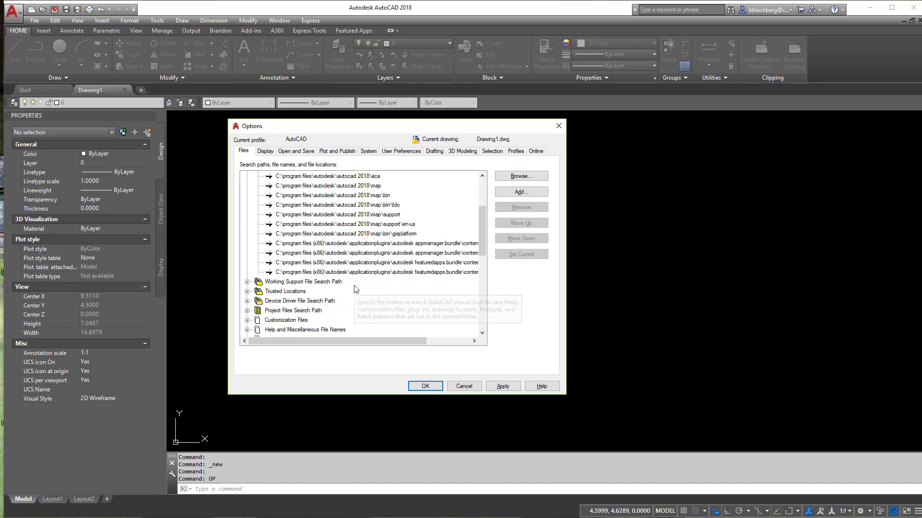
double_click(254, 292)
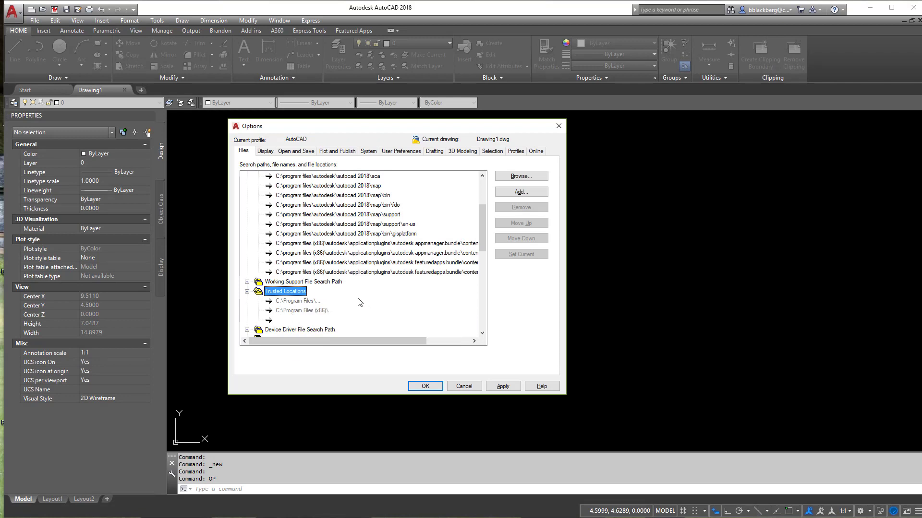
mouse_move(358, 301)
mouse_move(320, 291)
scroll(337, 311, "down", 2)
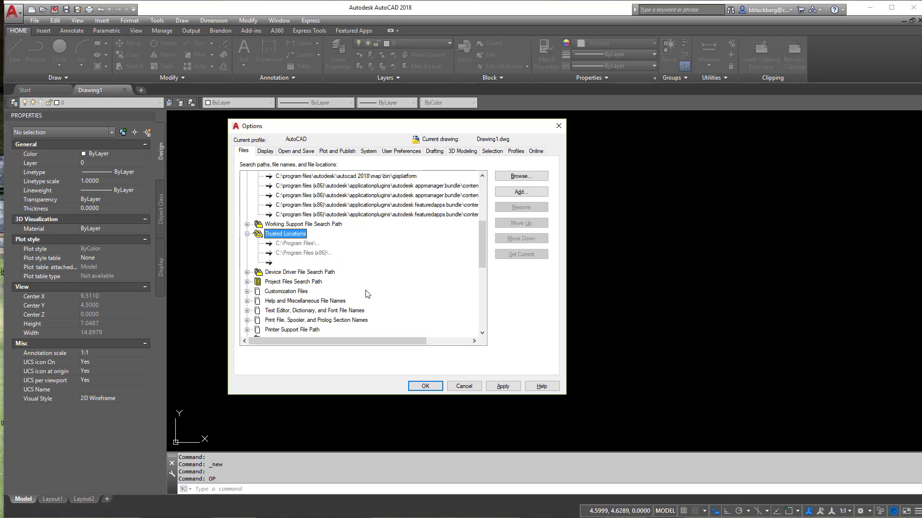
Step: Expand Customization Files and inspect the full path of the Main Customization File
left_click(247, 291)
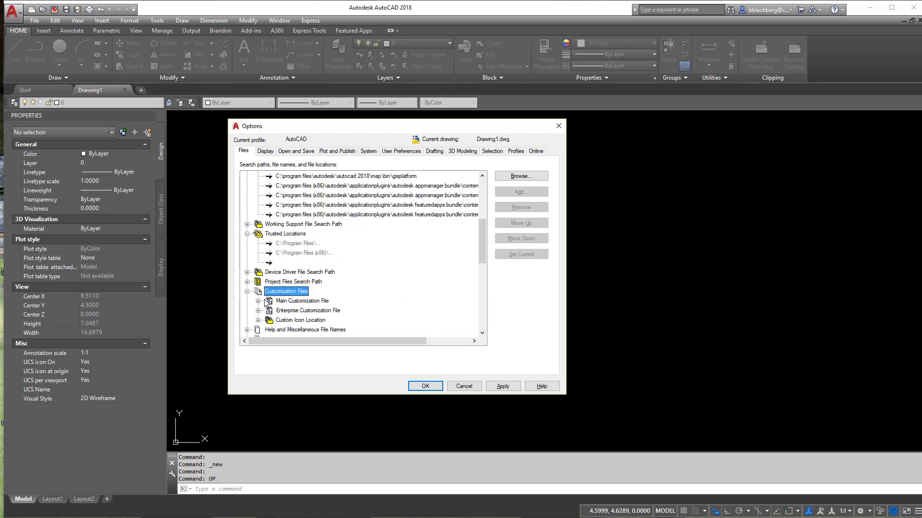
scroll(363, 304, "down", 1)
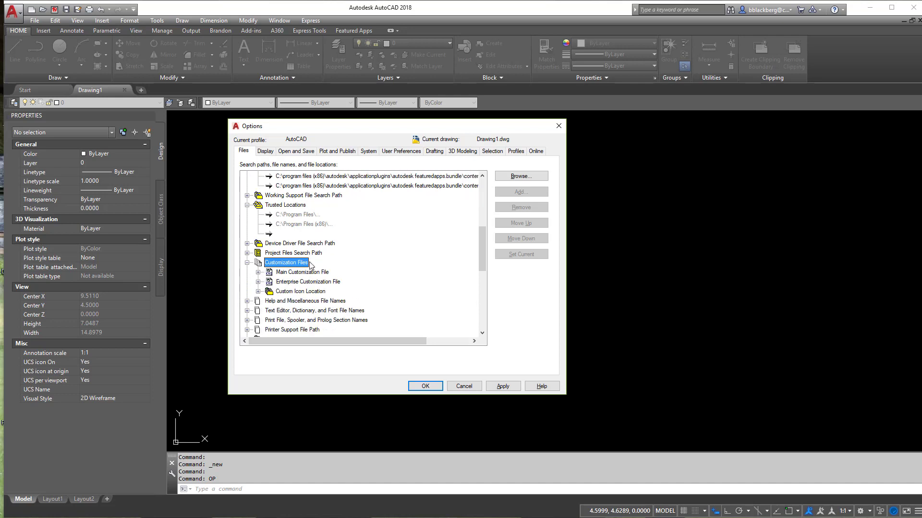
left_click(258, 272)
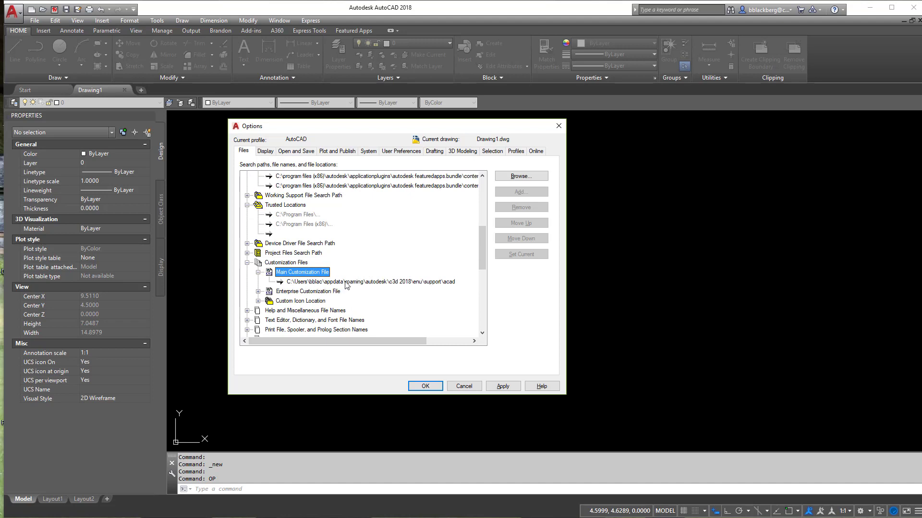
left_click(345, 281)
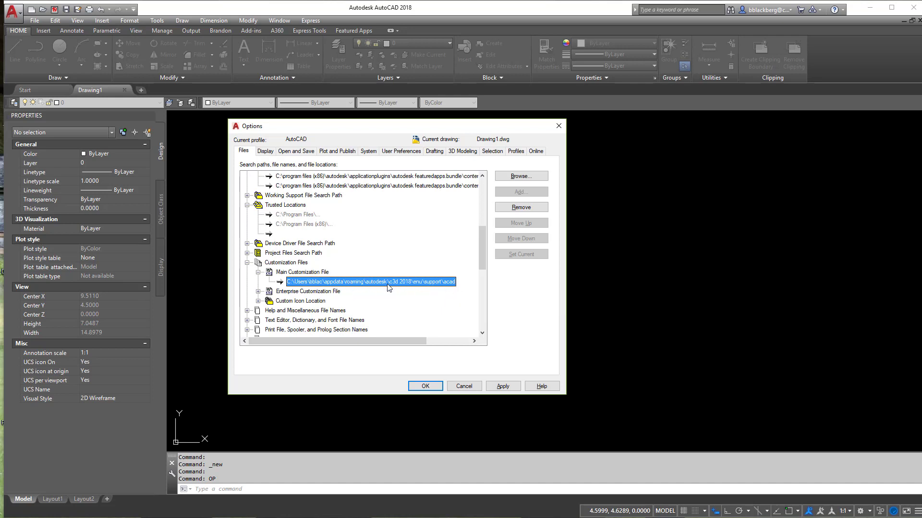
left_click(311, 282)
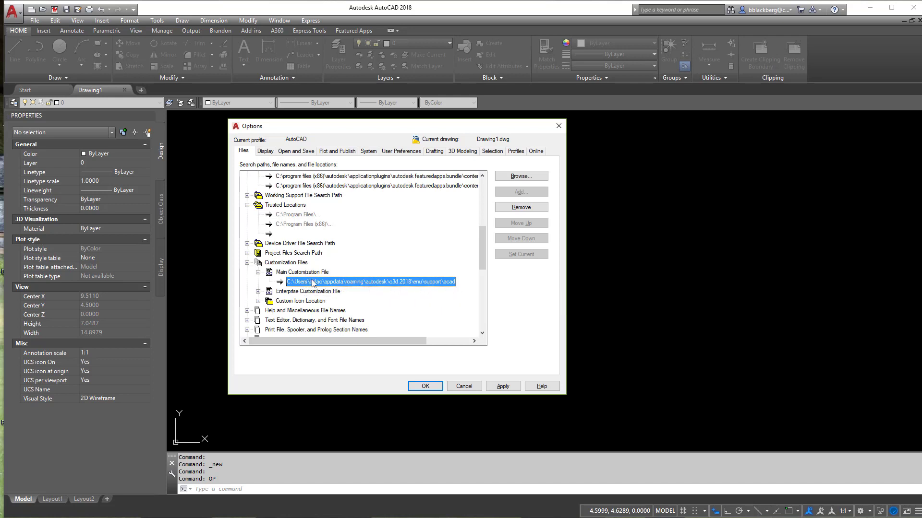
left_click(459, 293)
Step: Review the display settings and the 2D model space colors in Drawing Window Colors, then accept the colors
left_click(259, 151)
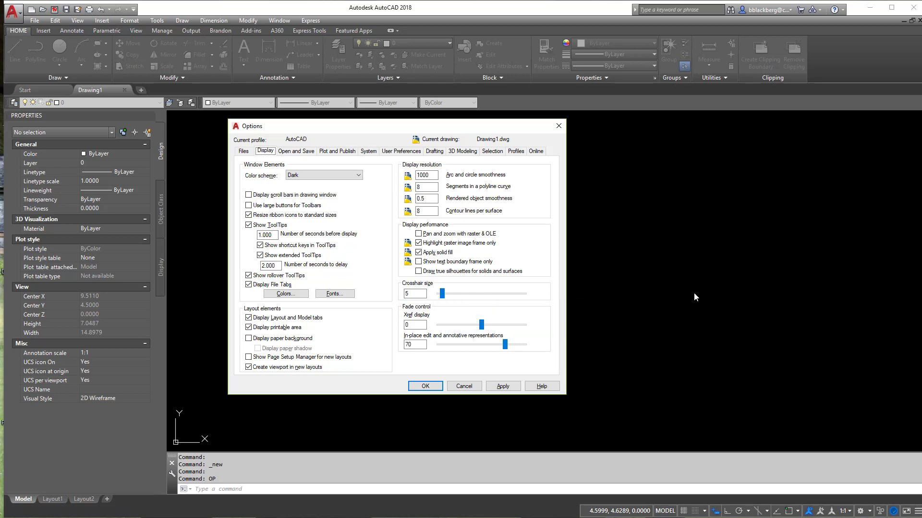
left_click(298, 295)
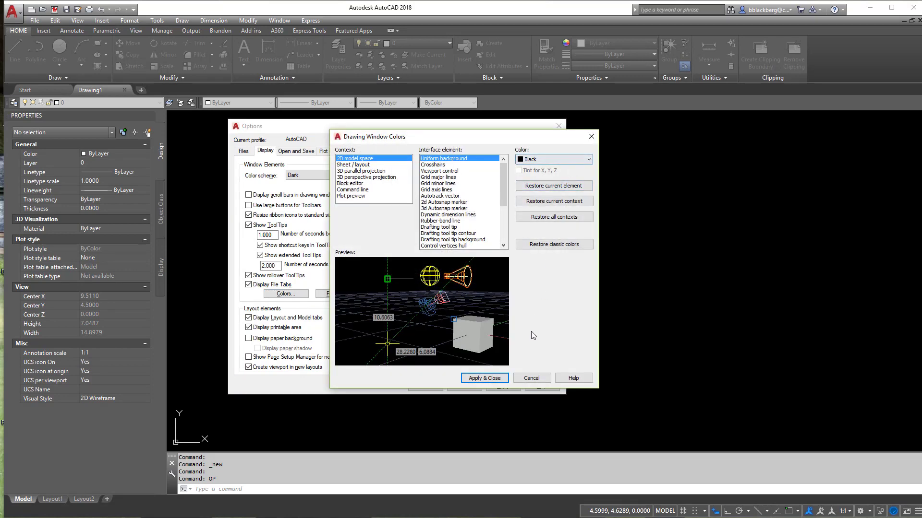
left_click(485, 378)
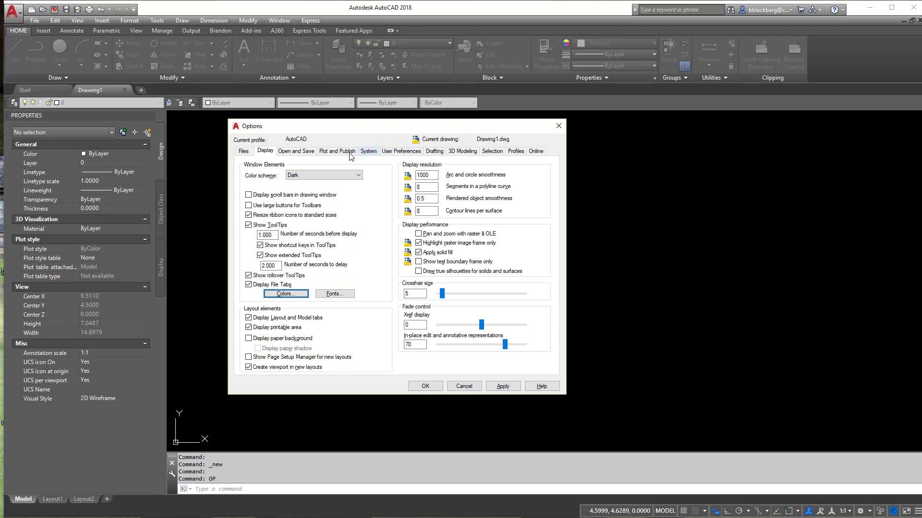
Step: Review the automatic save interval and the temporary file extension among the Open and Save file safety precautions
left_click(310, 152)
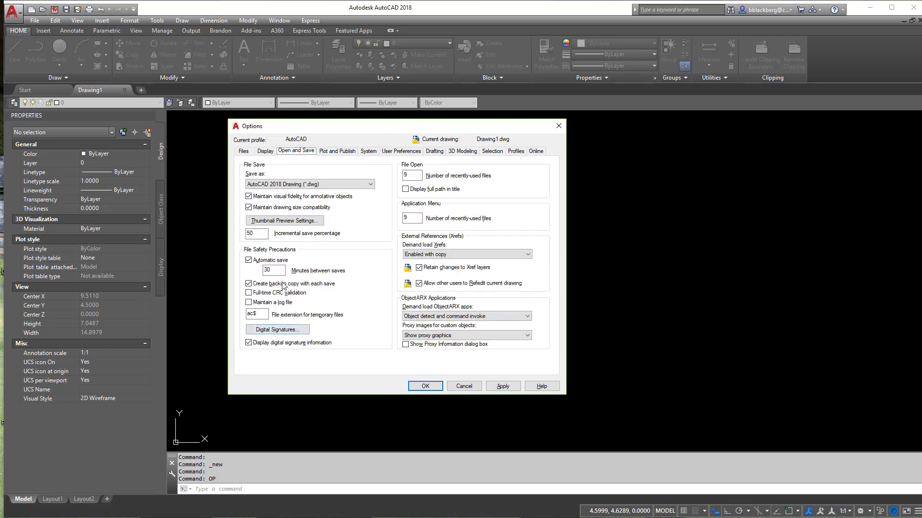
double_click(265, 269)
left_click(277, 270)
left_click_drag(262, 314, 238, 313)
left_click(259, 313)
left_click_drag(264, 315, 248, 318)
left_click(262, 315)
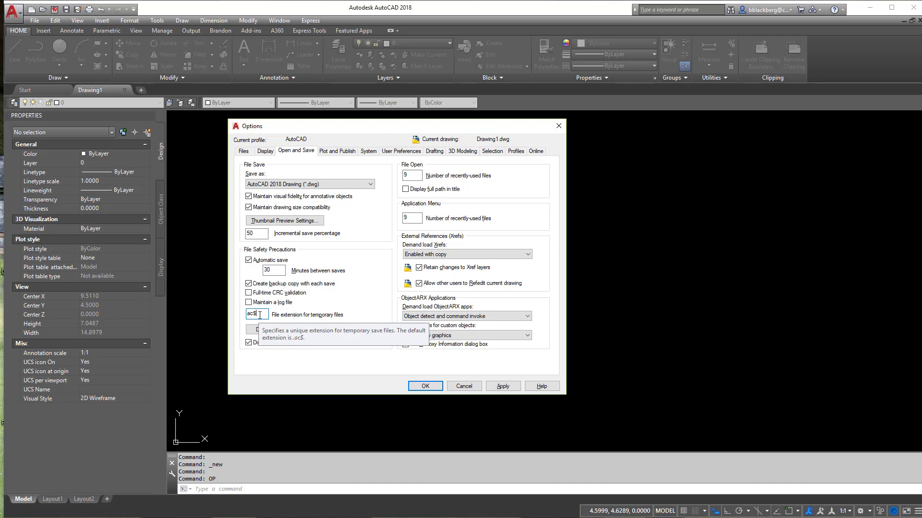
Step: Examine the Right-Click Customization settings in the user preferences, including time-sensitive right-click, and accept them
left_click(408, 152)
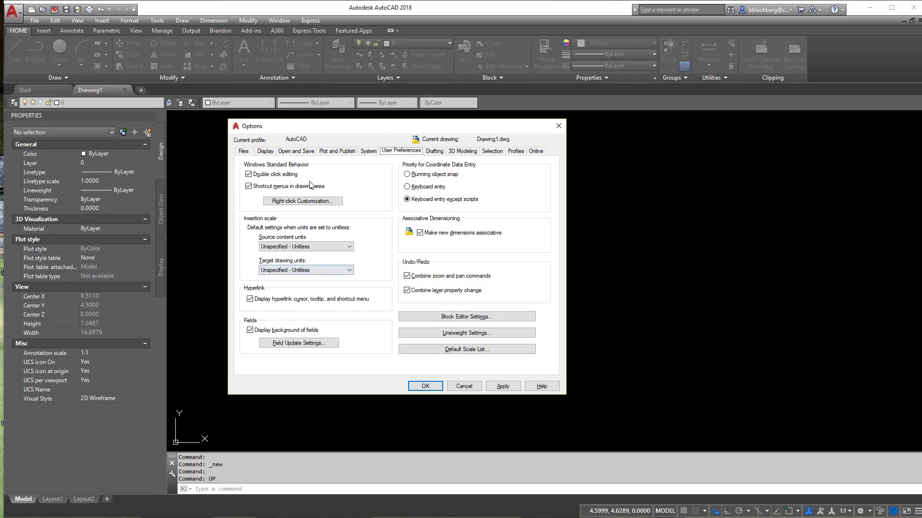
left_click(303, 201)
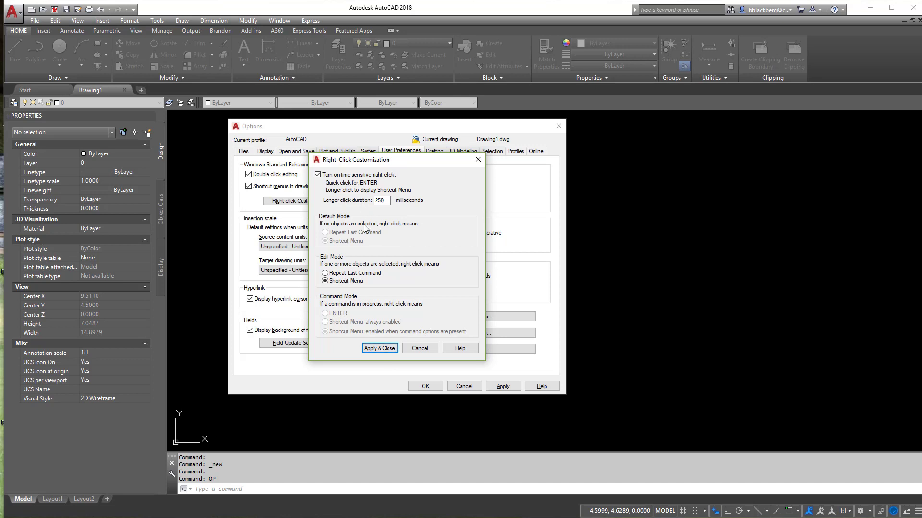
left_click(381, 347)
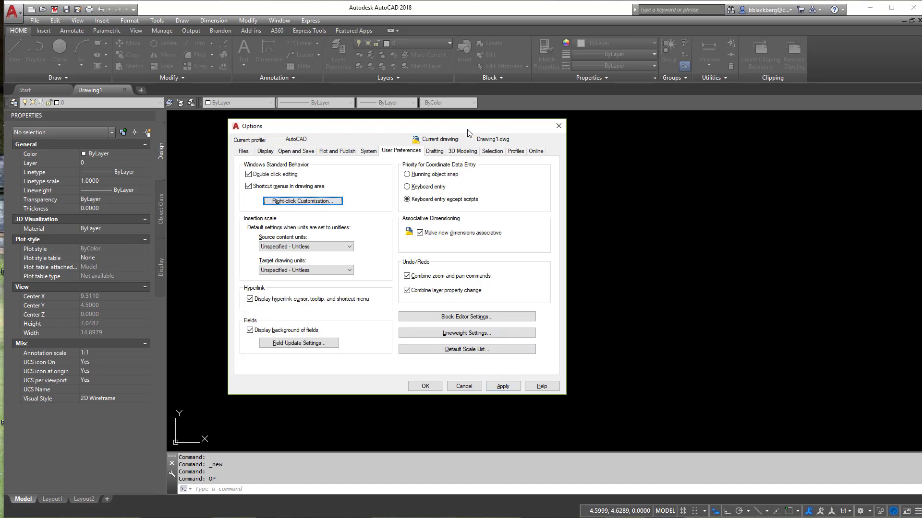
Step: Move the Options dialog aside, apply its settings and close it
left_click_drag(473, 125, 442, 122)
left_click(471, 382)
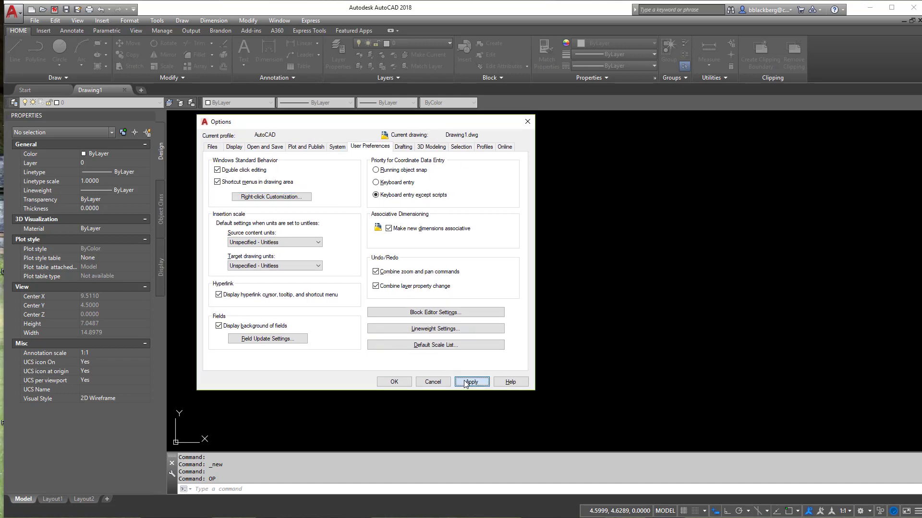
left_click(394, 382)
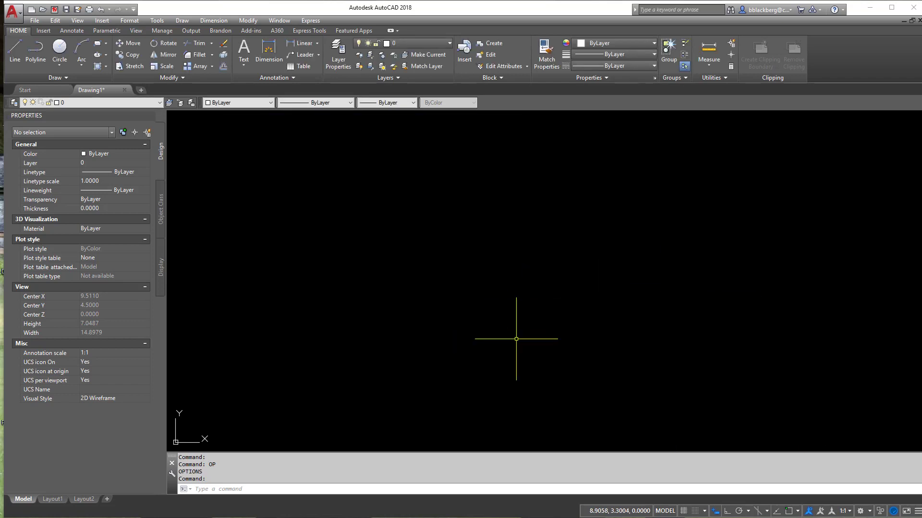